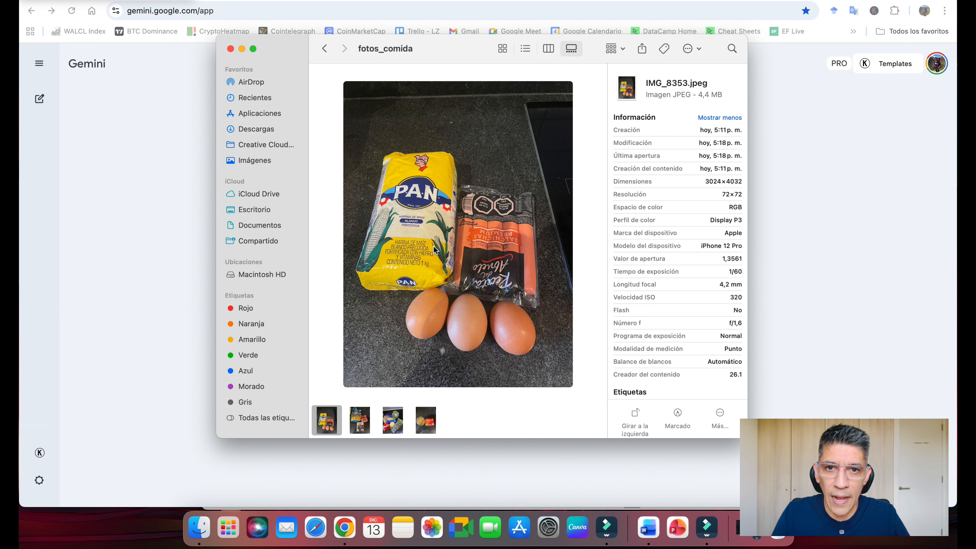
# - Look through the ingredient photos IMG_8353.jpeg to IMG_8356.jpeg in the fotos_comida folder and put the folder window away
pyautogui.click(361, 423)
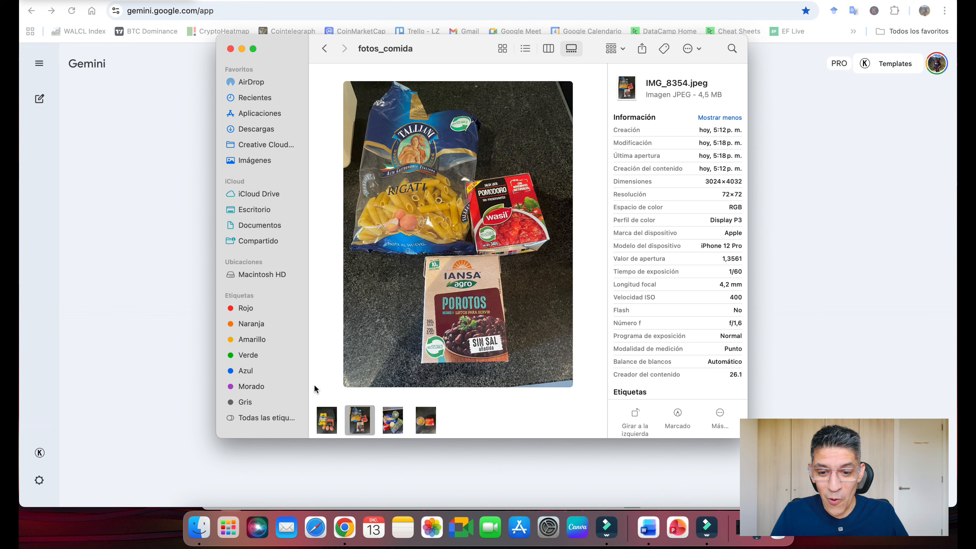
pyautogui.click(325, 419)
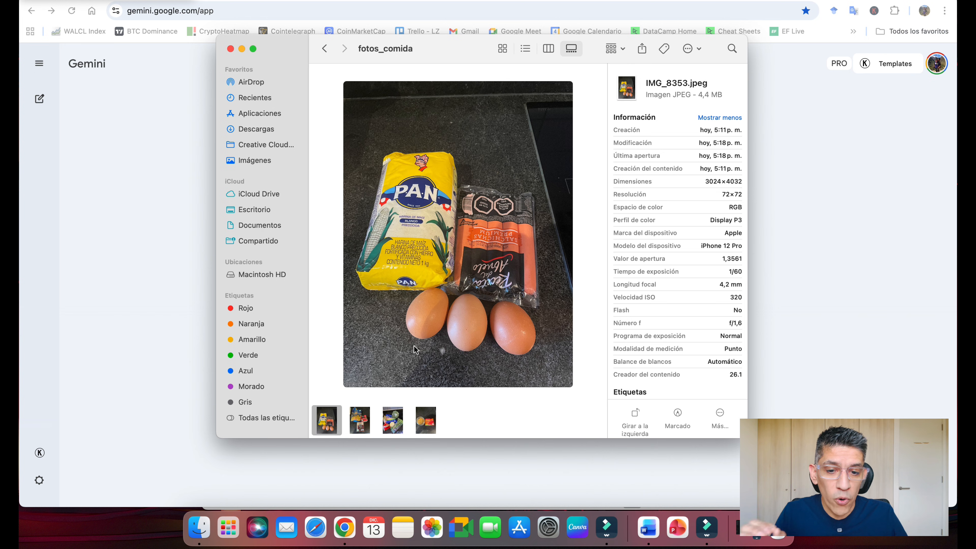
pyautogui.click(373, 413)
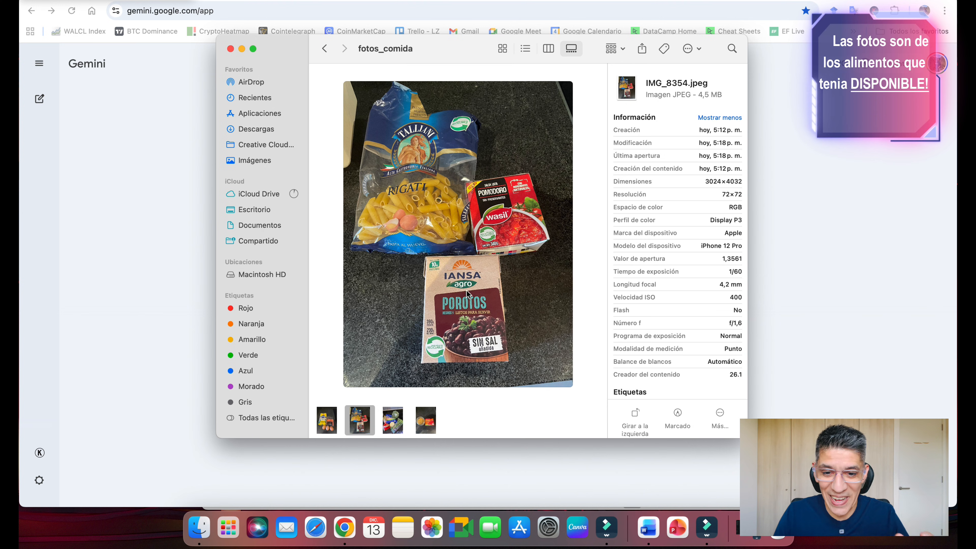
pyautogui.click(395, 422)
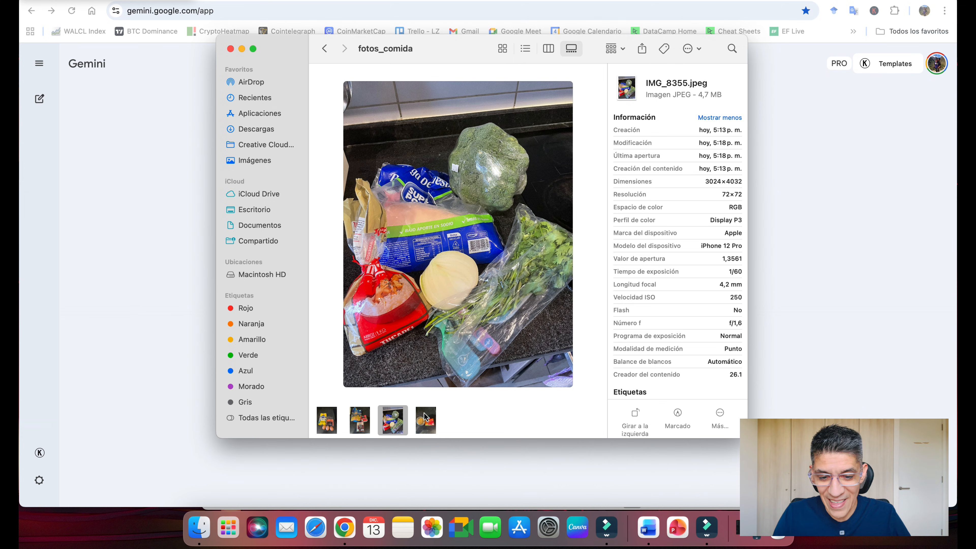
pyautogui.click(426, 420)
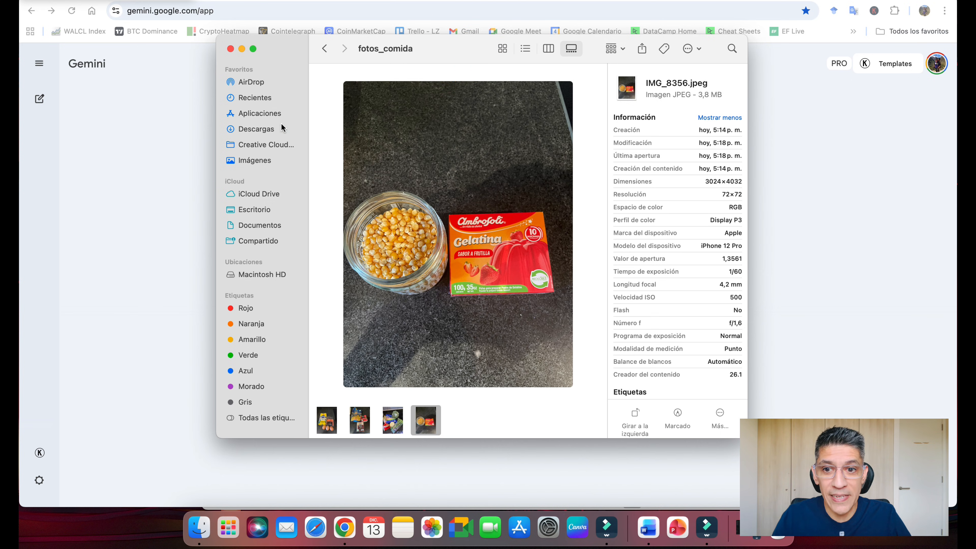
pyautogui.click(242, 48)
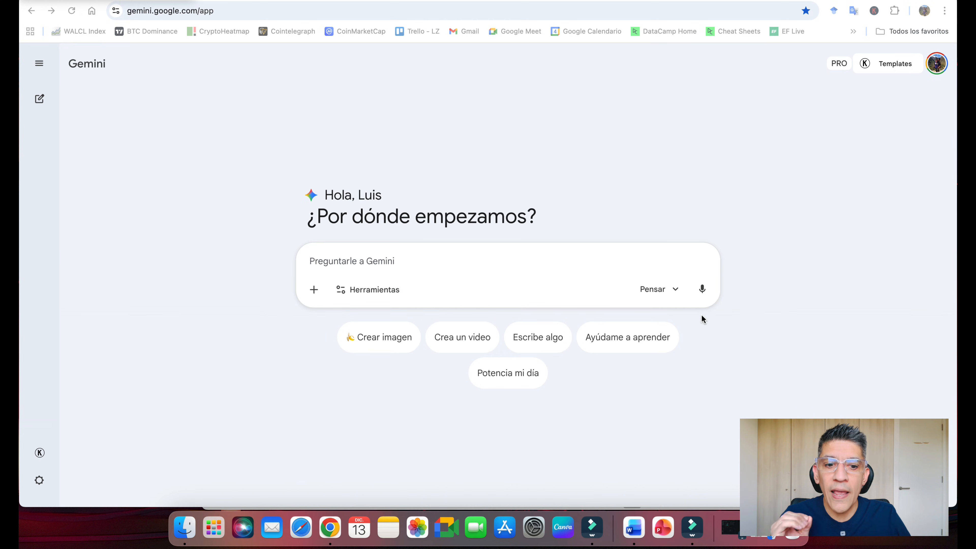
# - Set the Gemini chat to the Pensar con 3 Pro model and enable the Vista dinámica tool
pyautogui.click(675, 290)
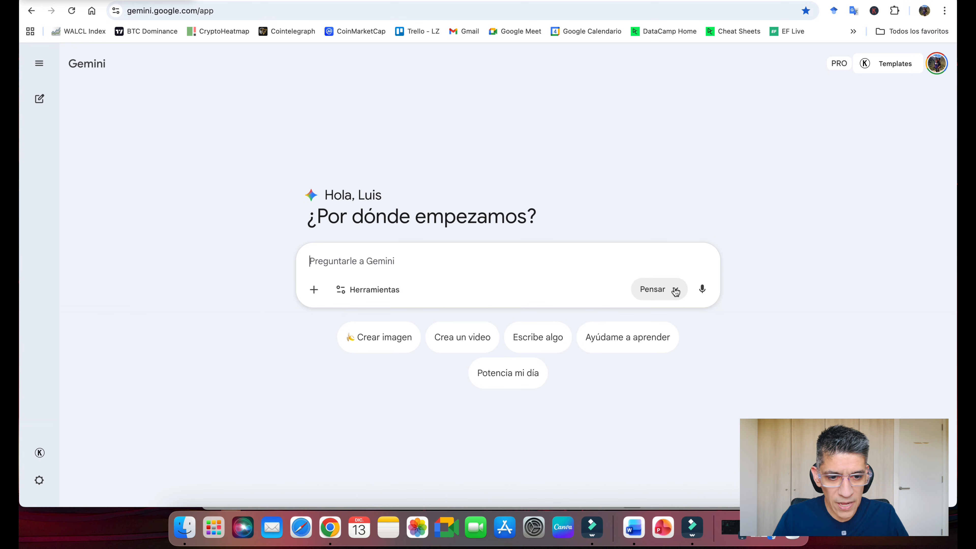
pyautogui.click(675, 289)
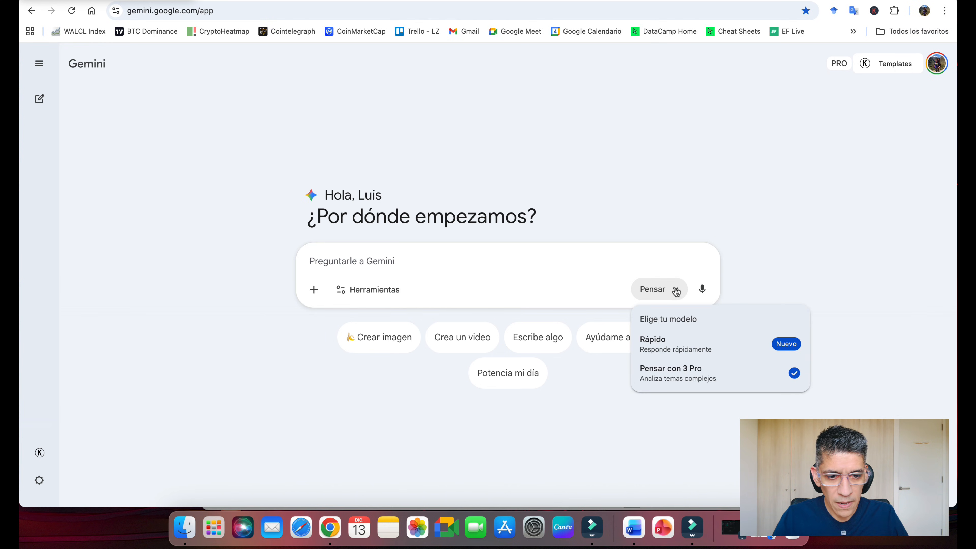
pyautogui.click(695, 380)
pyautogui.click(384, 293)
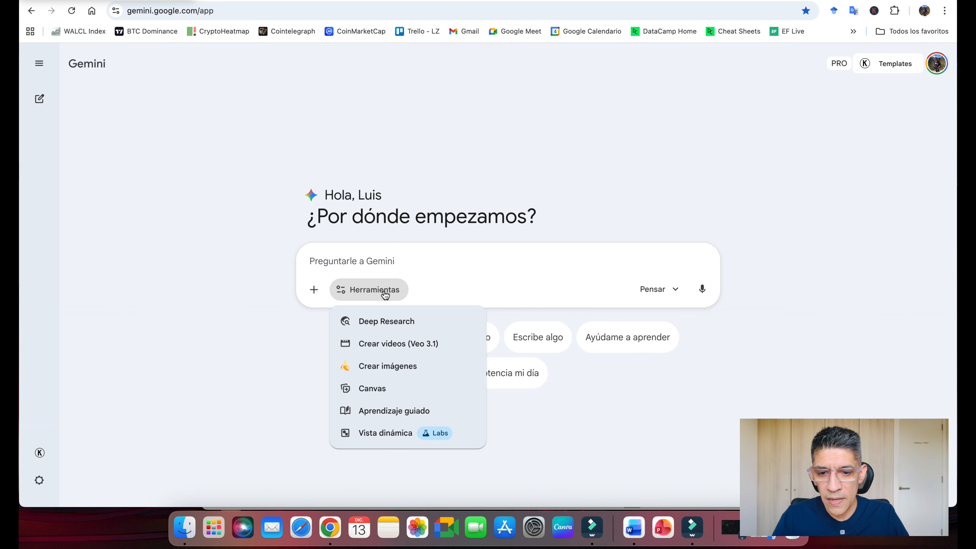
pyautogui.click(387, 433)
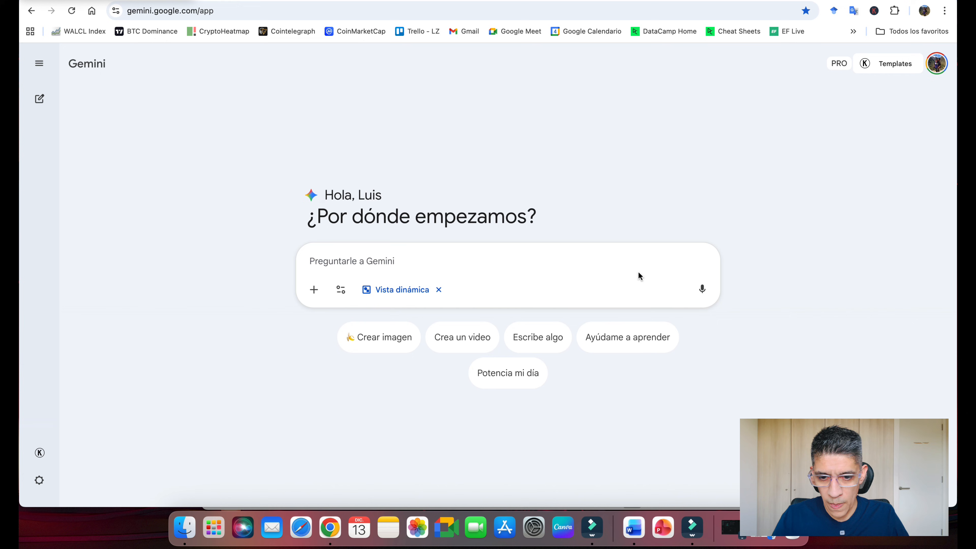
# - Attach the photo IMG_8353.jpeg from the fotos_comida folder to the chat message
pyautogui.click(311, 297)
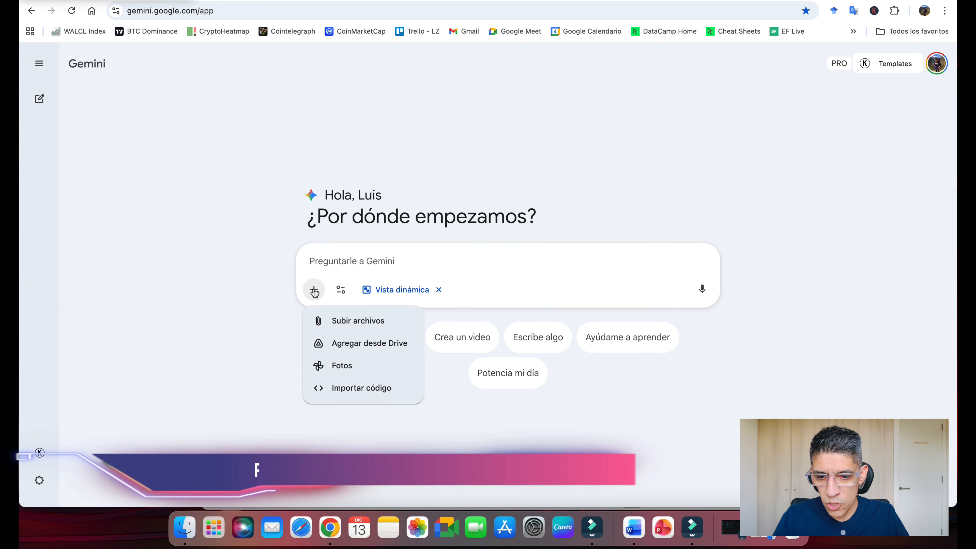
pyautogui.click(350, 321)
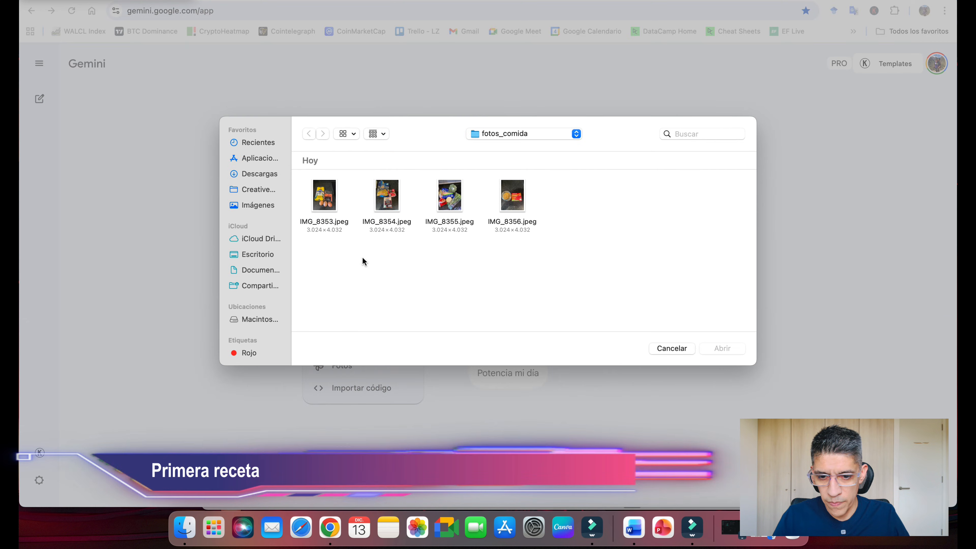
pyautogui.click(323, 198)
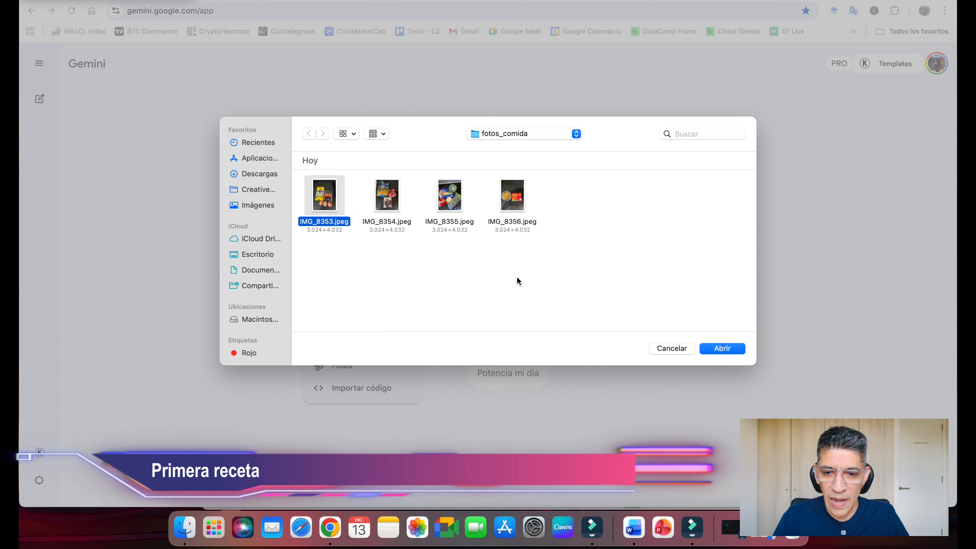
pyautogui.click(716, 348)
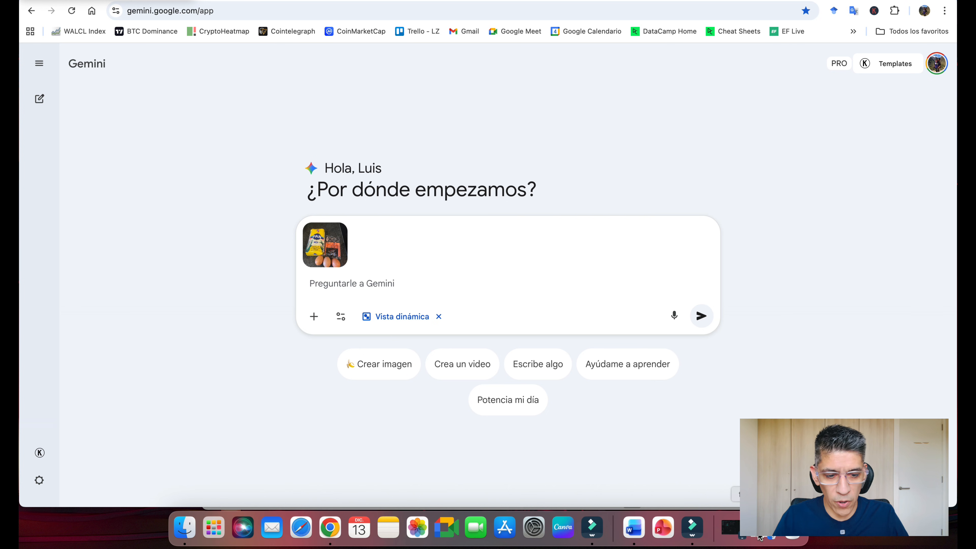
# - Switch to Word, copy the prompt text under the title "Prompt - Ayudante de Cocina IA" from Rol to Generación de Imagen, and minimize the document
pyautogui.click(634, 528)
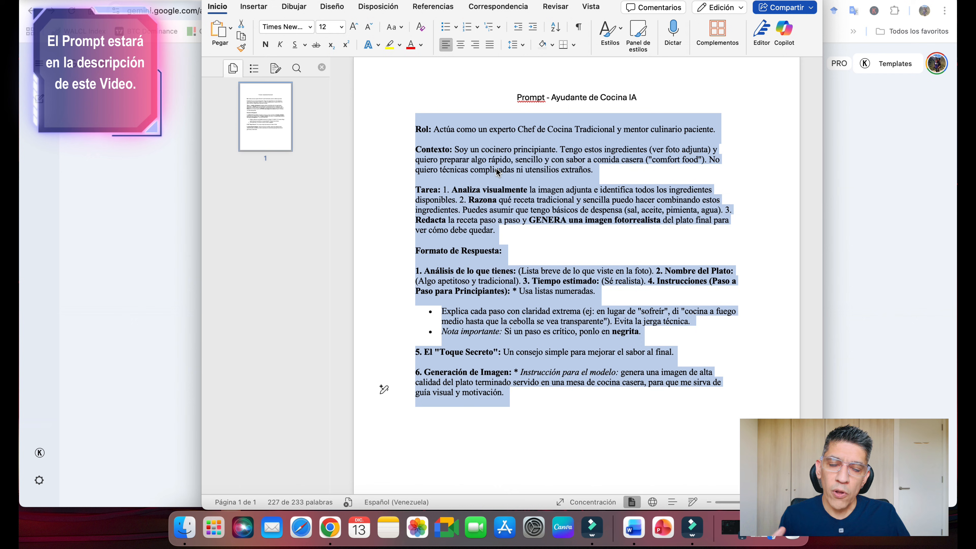
pyautogui.click(502, 159)
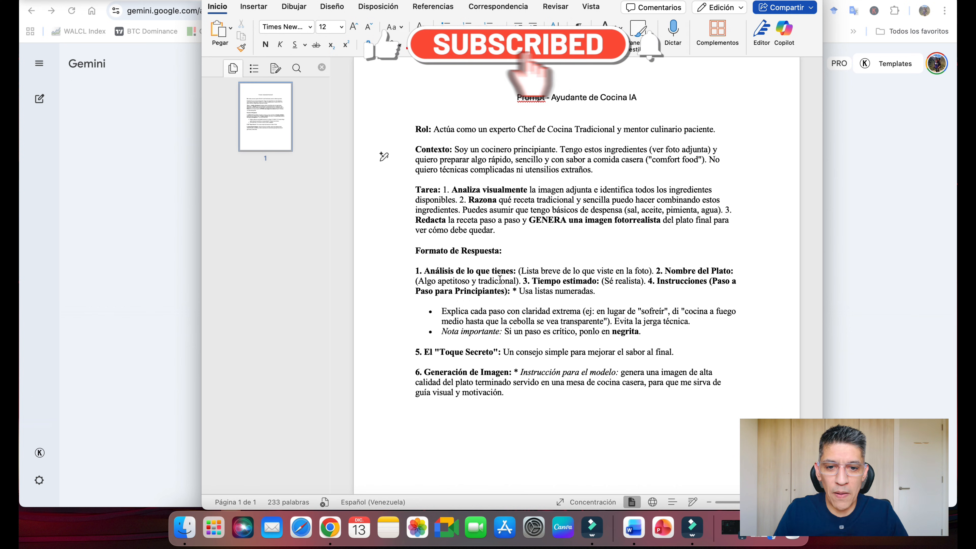
pyautogui.moveTo(415, 117); pyautogui.dragTo(543, 414)
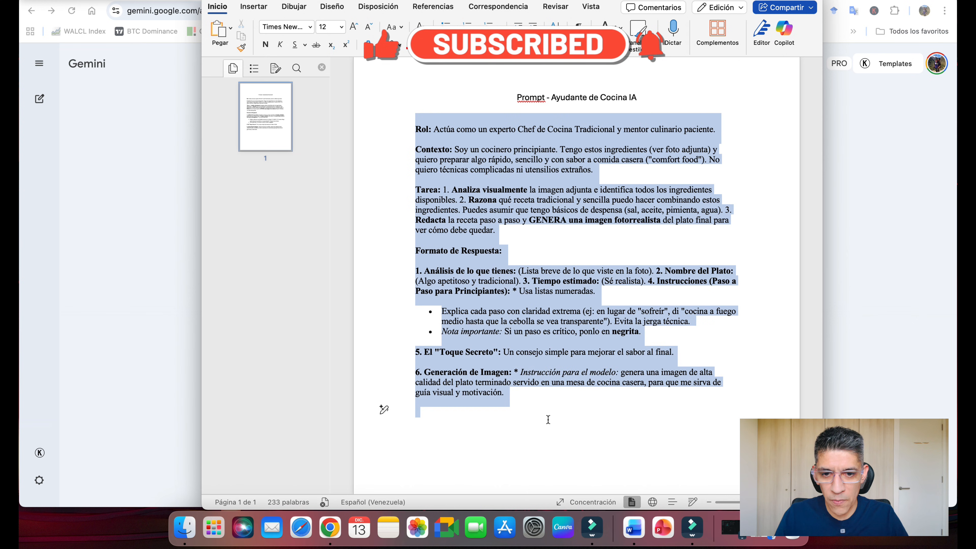
pyautogui.rightClick(501, 314)
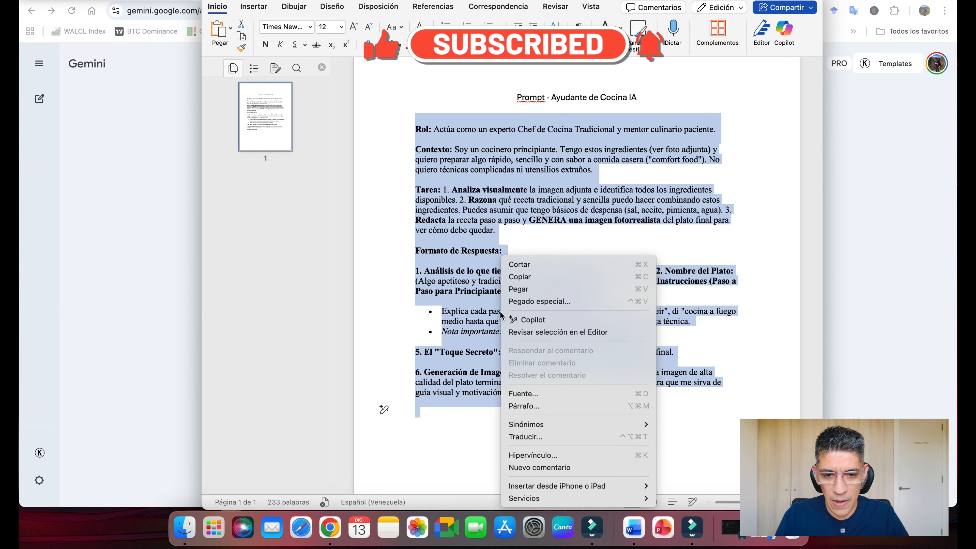
pyautogui.click(522, 277)
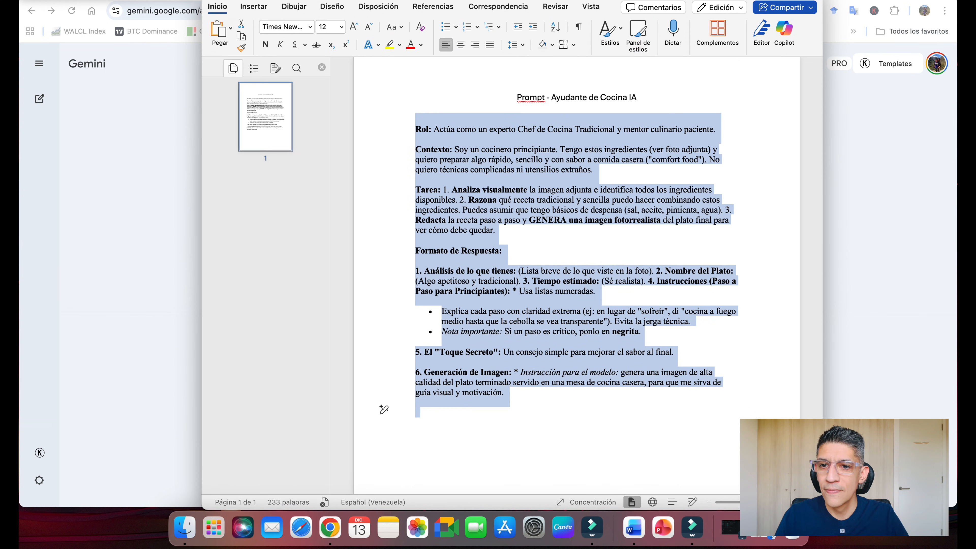
pyautogui.click(219, 6)
# - Paste the copied cooking-assistant prompt into the Gemini message alongside the attached photo and send it
pyautogui.click(326, 281)
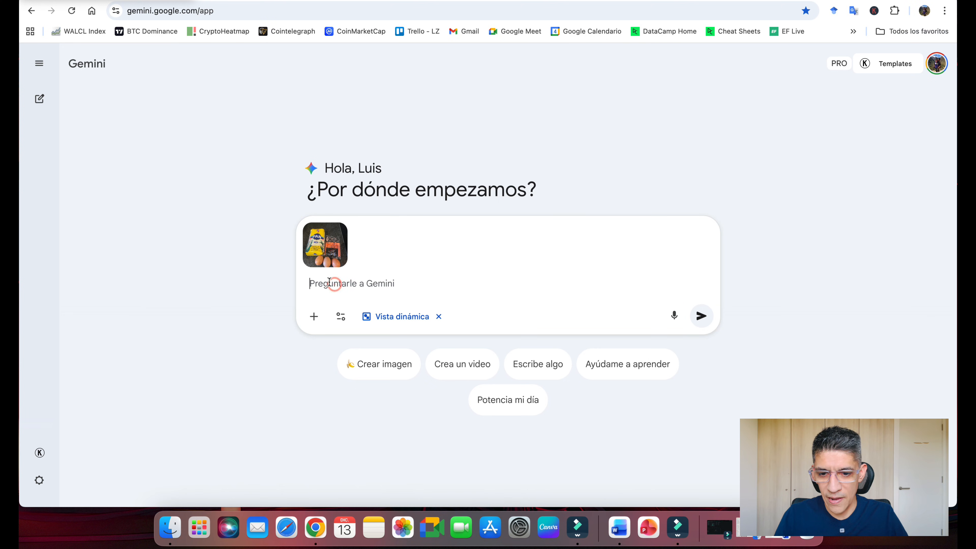
pyautogui.rightClick(326, 280)
pyautogui.click(392, 375)
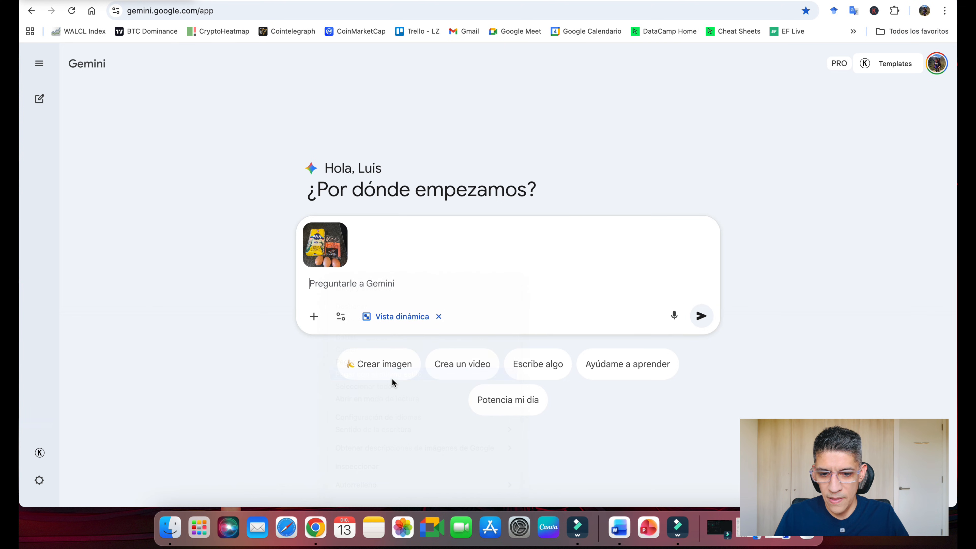
pyautogui.scroll(10, 488, 260)
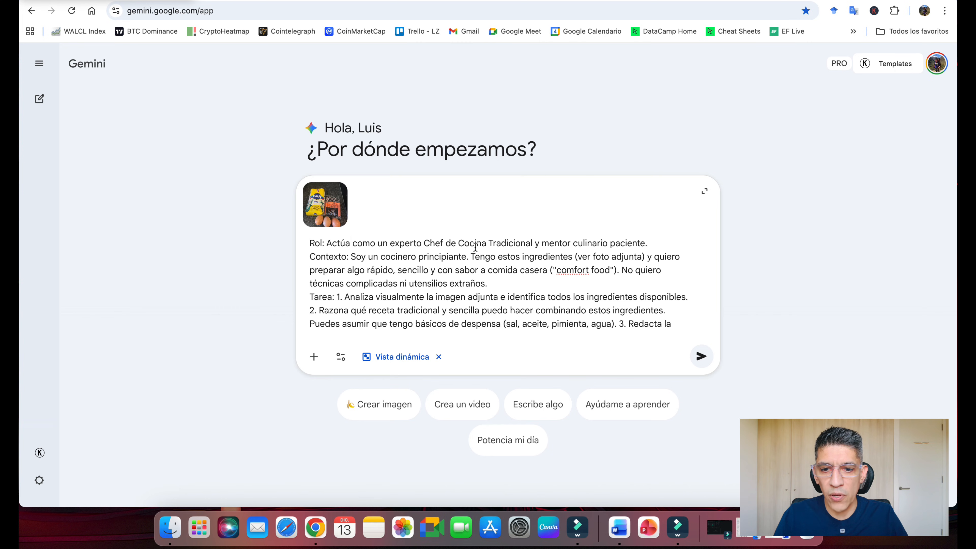
pyautogui.click(700, 356)
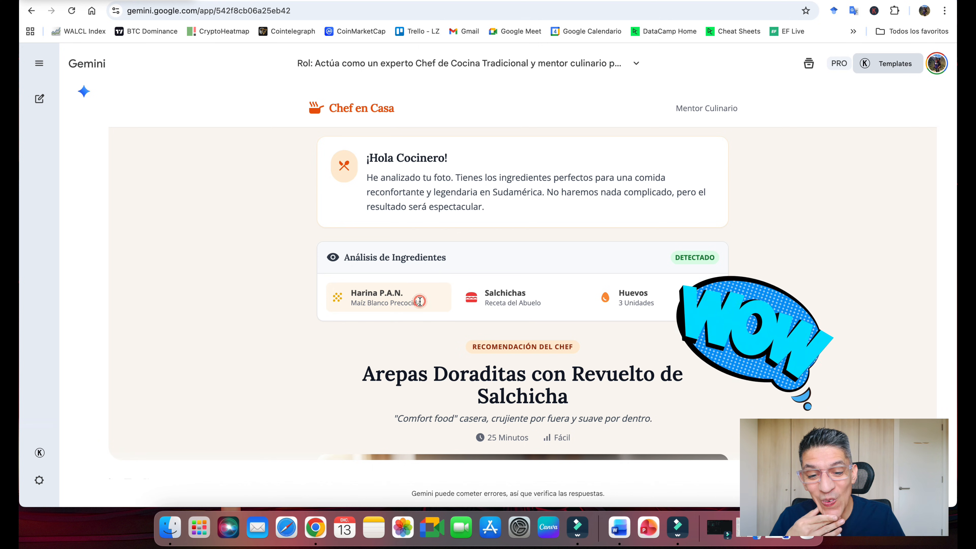
# - Examine the generated recipe page: the ingredient analysis, the recommended dish with its image, and the instructions for preparing the dough
pyautogui.moveTo(419, 302); pyautogui.dragTo(380, 295)
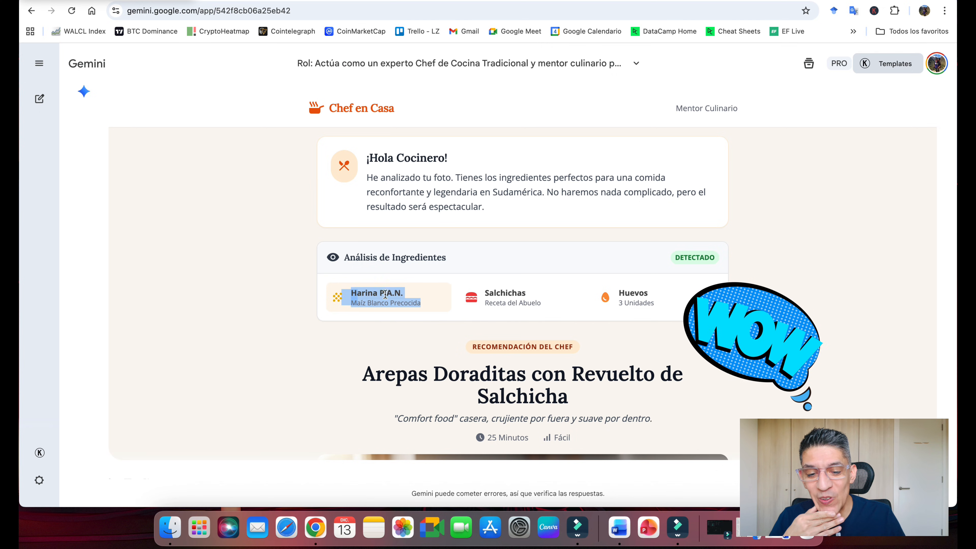
pyautogui.click(403, 298)
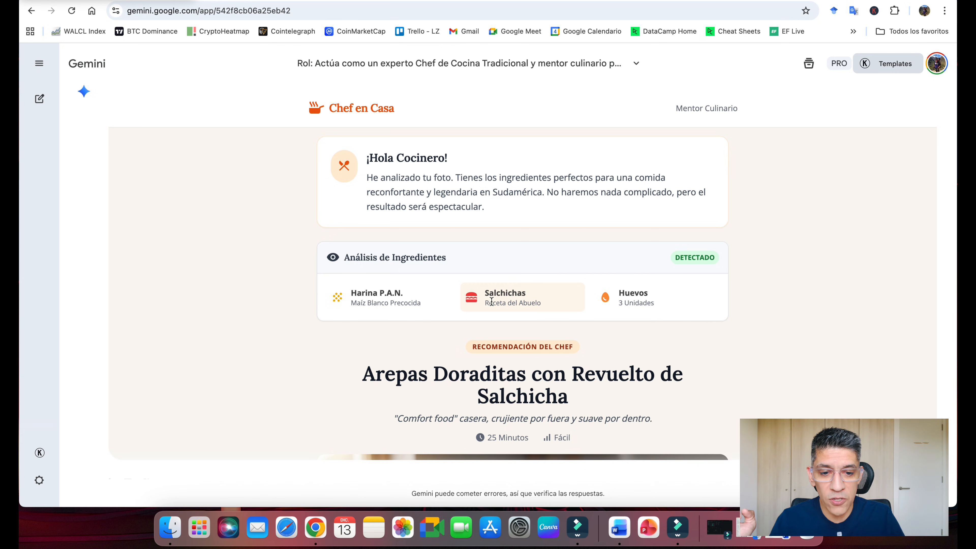
pyautogui.moveTo(484, 302); pyautogui.dragTo(539, 302)
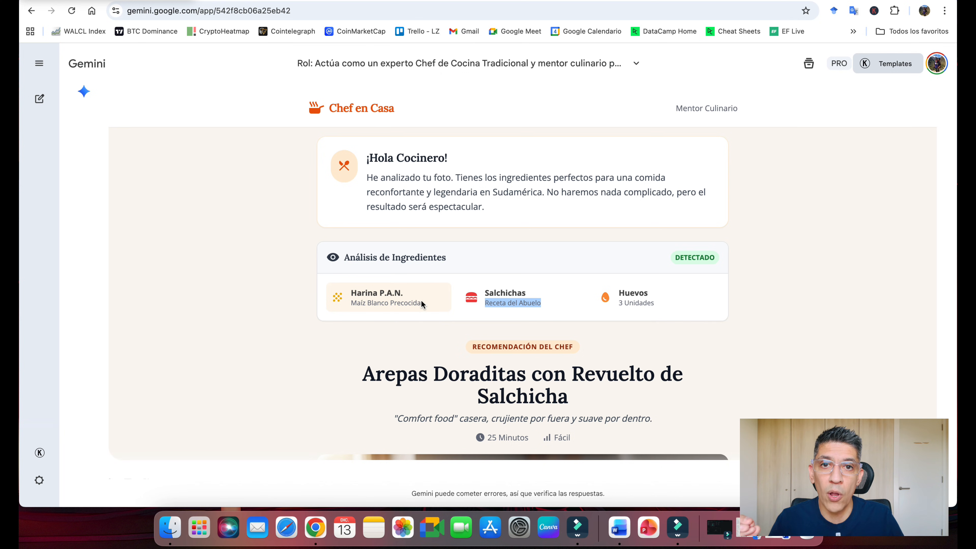
pyautogui.moveTo(420, 302); pyautogui.dragTo(346, 293)
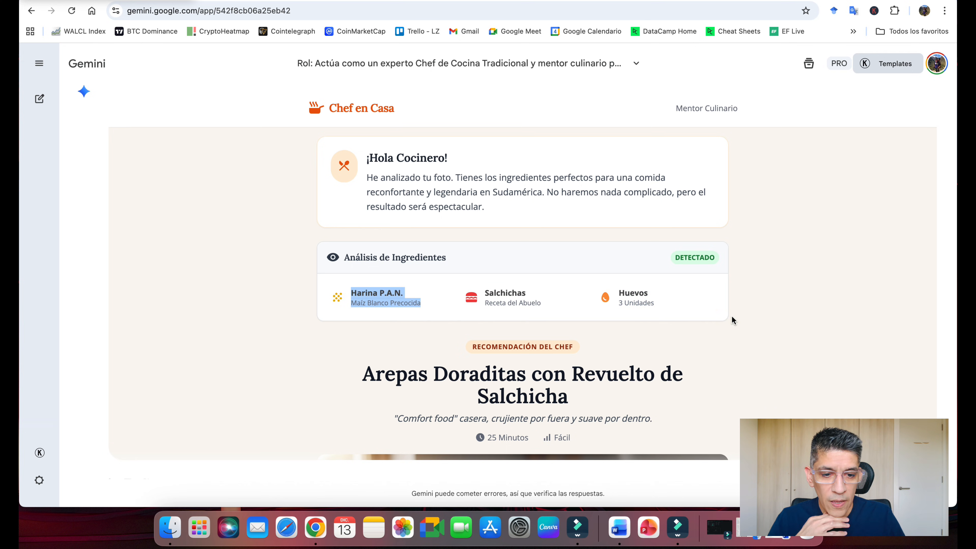
pyautogui.scroll(-1, 759, 327)
pyautogui.scroll(-1, 741, 330)
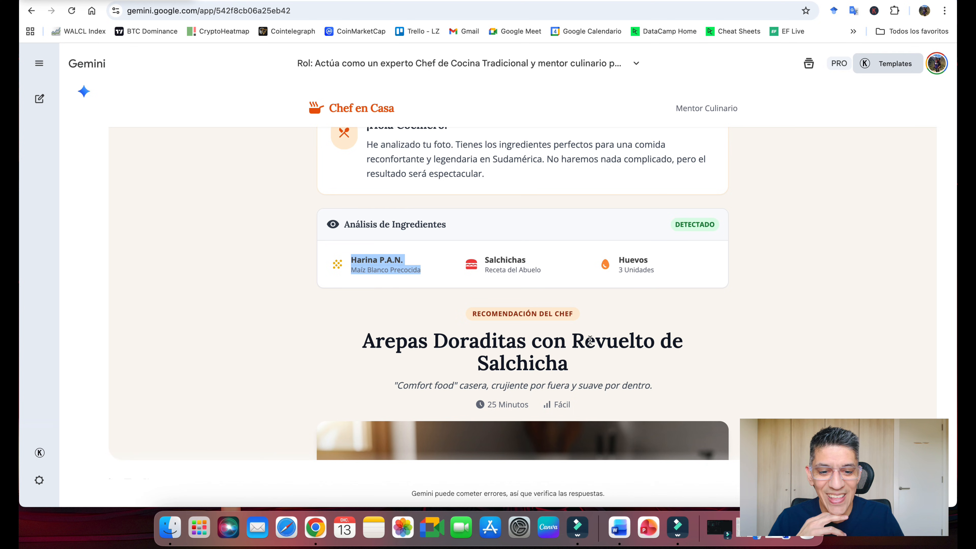
pyautogui.scroll(-6, 693, 363)
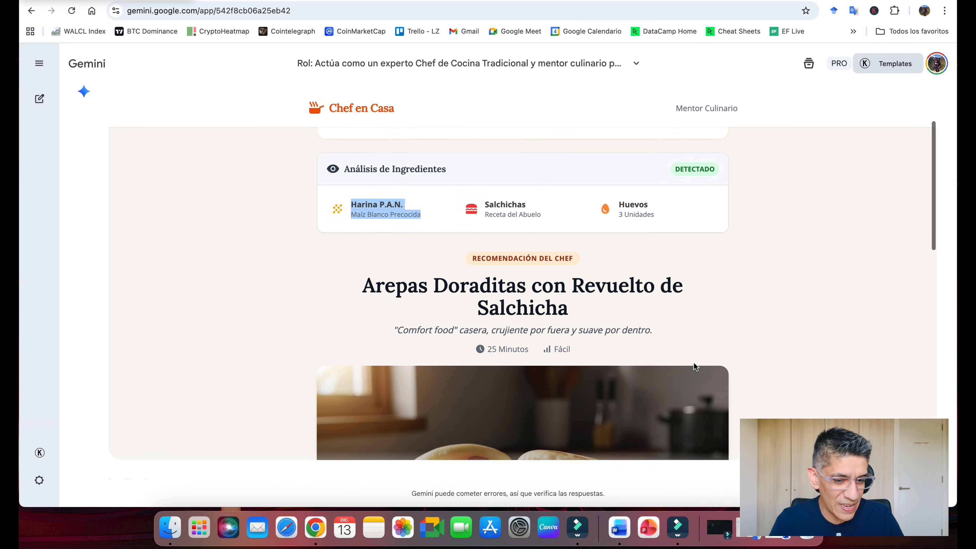
pyautogui.scroll(-4, 692, 362)
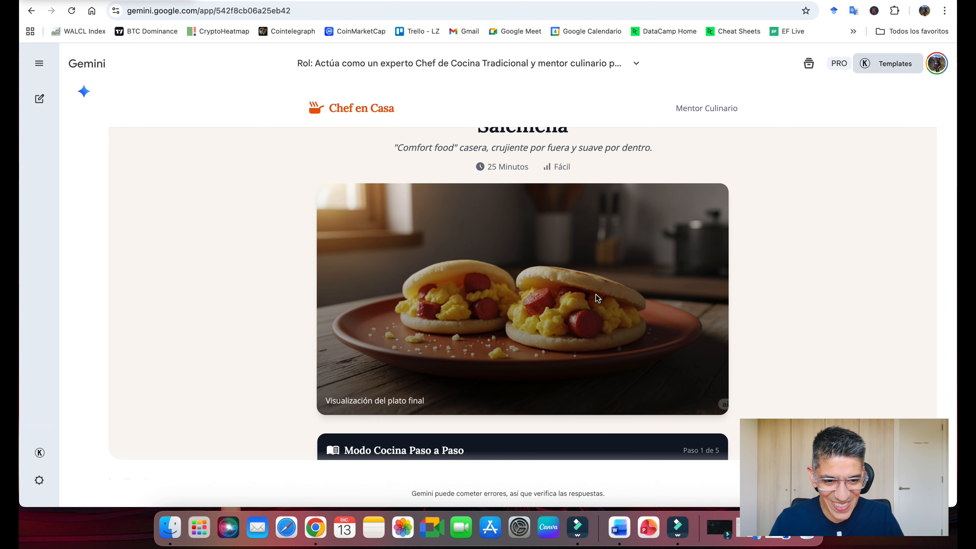
pyautogui.scroll(-2, 763, 300)
pyautogui.scroll(-9, 762, 300)
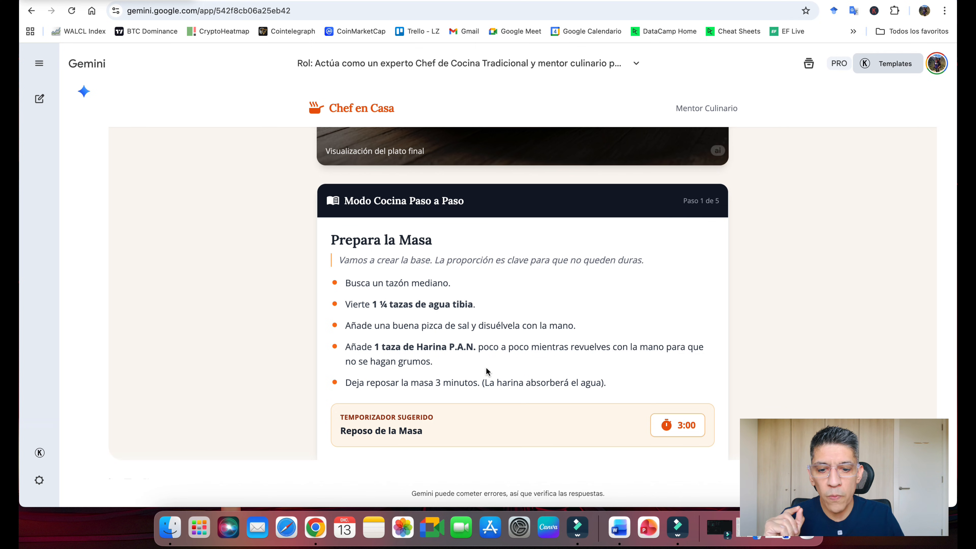
pyautogui.moveTo(433, 364); pyautogui.dragTo(346, 364)
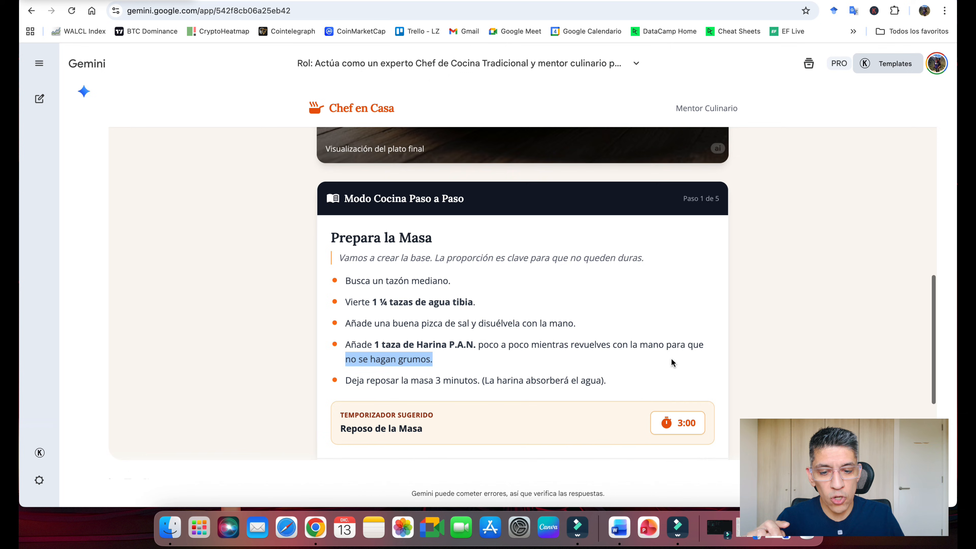
# - Try the suggested Reposo de la Masa timer by starting it and resetting it
pyautogui.scroll(-3, 671, 357)
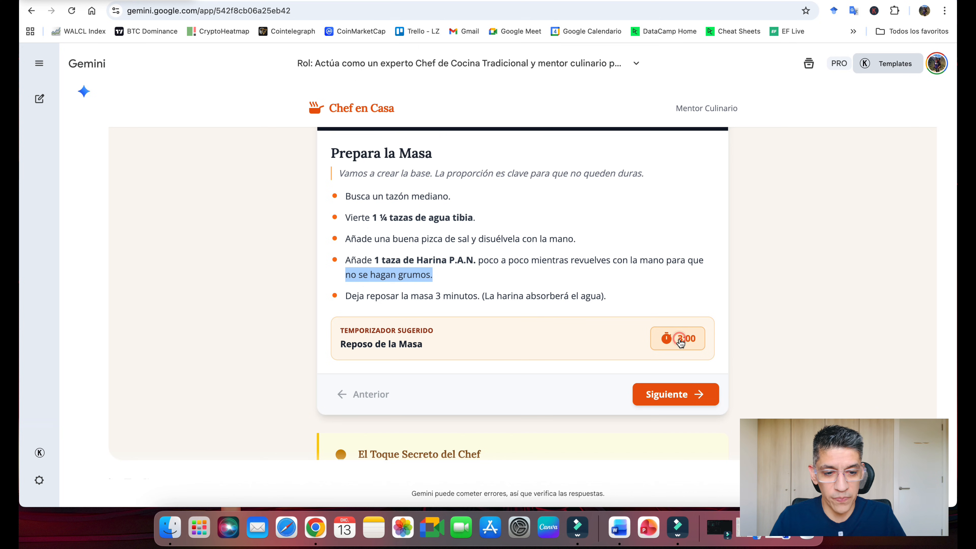
pyautogui.click(678, 342)
pyautogui.click(669, 349)
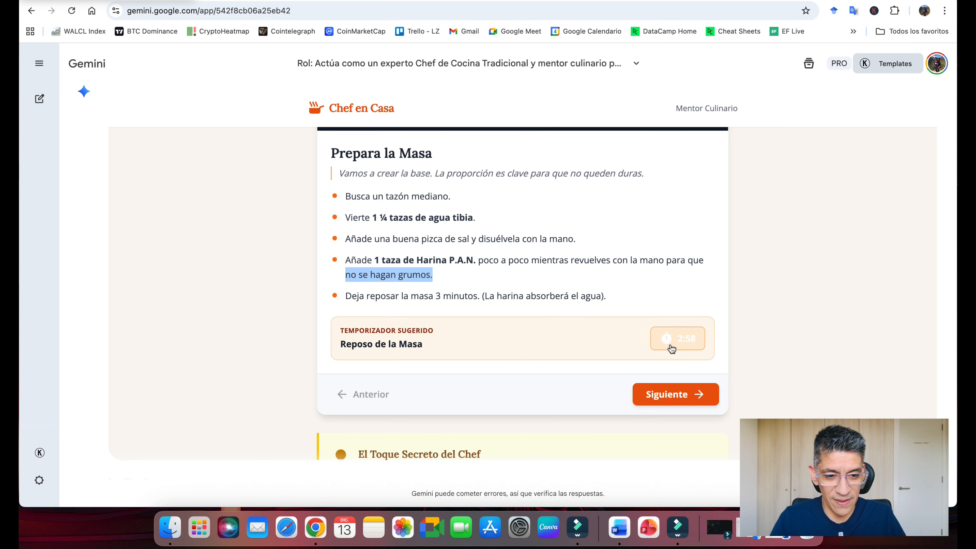
pyautogui.scroll(2, 516, 320)
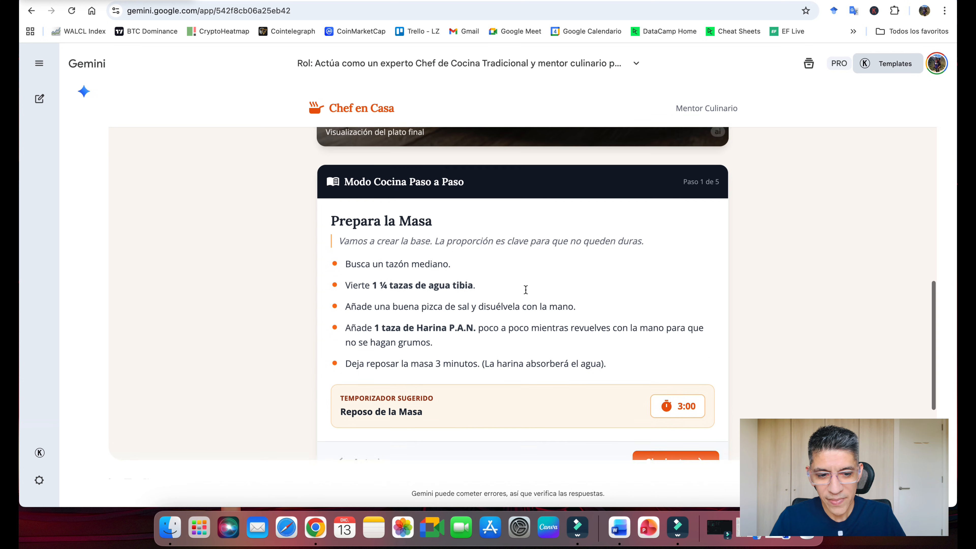
# - Advance the recipe to Arma las Arepas, read its instructions, and highlight the tip about cracked edges
pyautogui.scroll(-1, 525, 289)
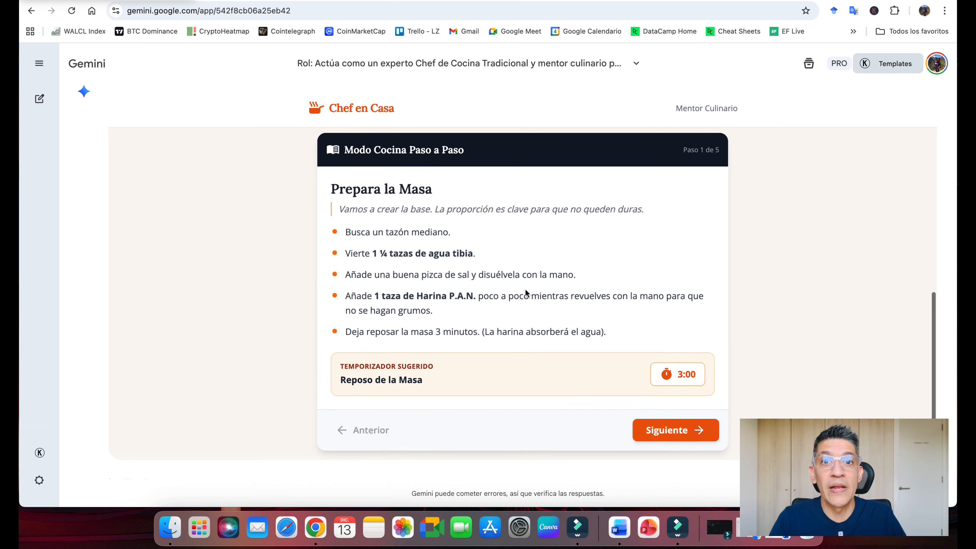
pyautogui.click(658, 419)
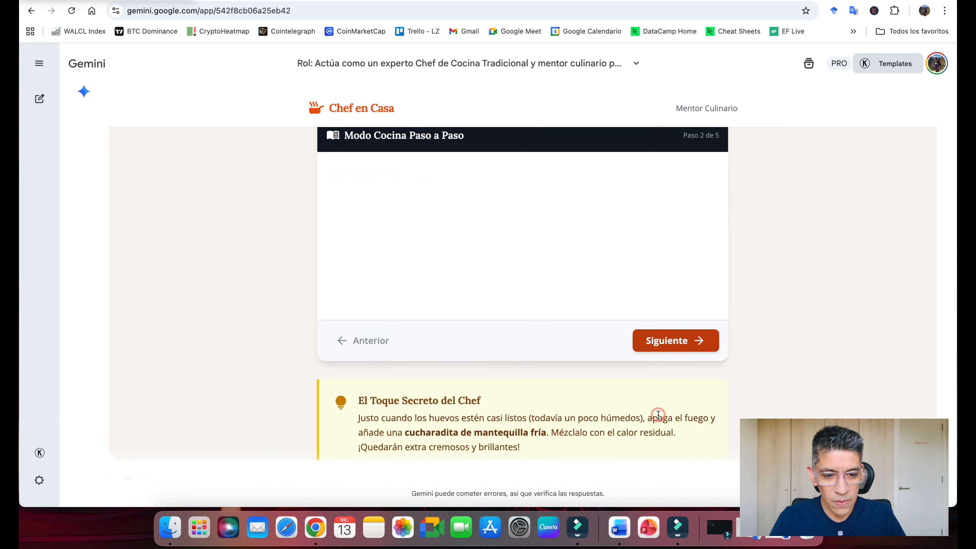
pyautogui.scroll(2, 548, 360)
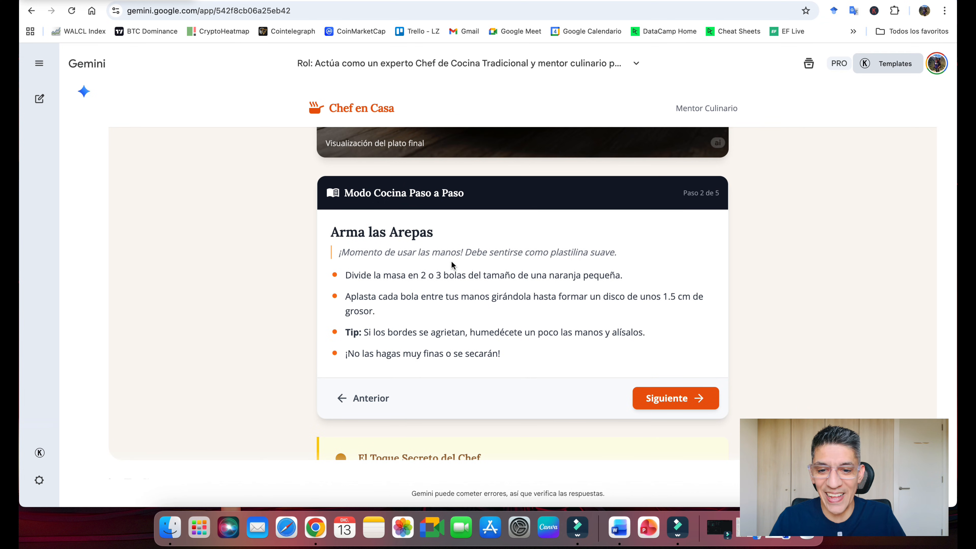
pyautogui.scroll(2, 345, 235)
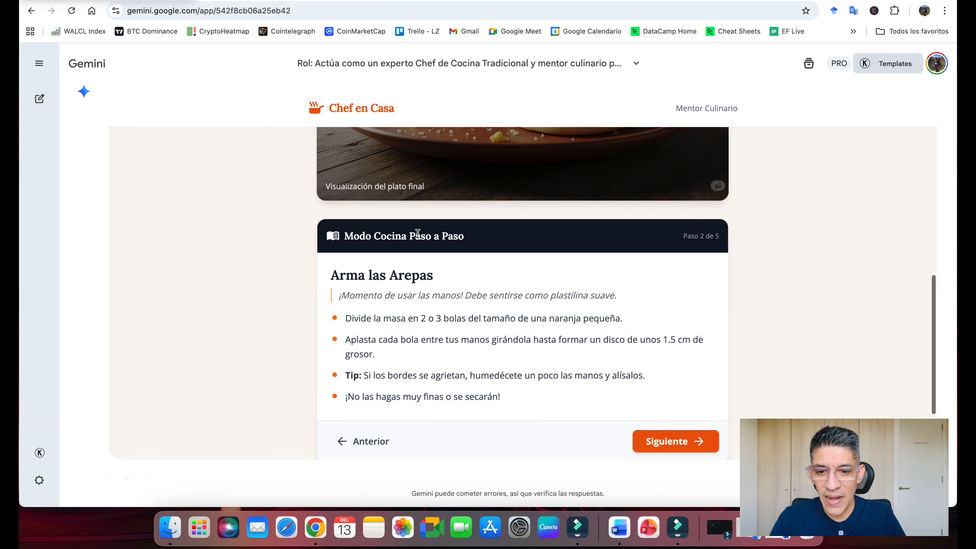
pyautogui.scroll(-4, 417, 234)
pyautogui.scroll(2, 417, 233)
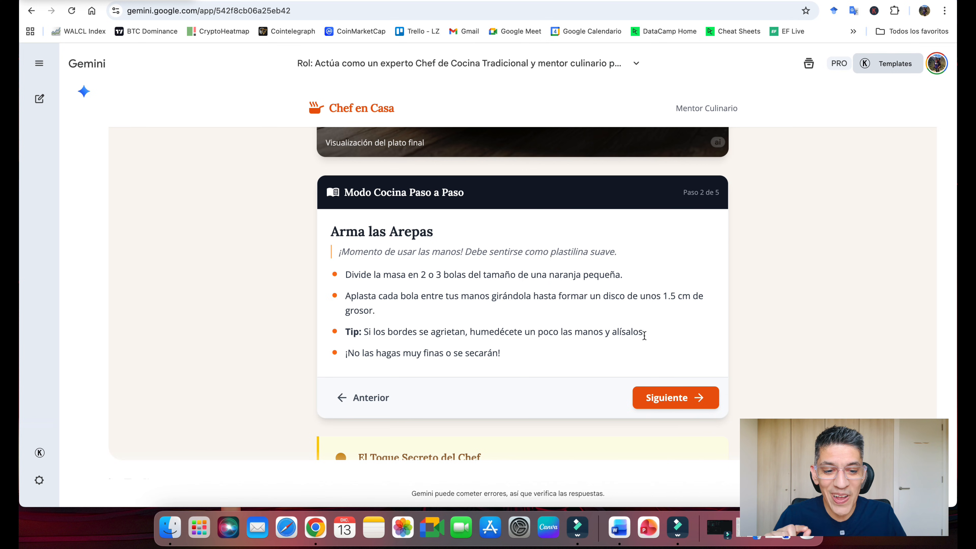
pyautogui.moveTo(646, 333); pyautogui.dragTo(381, 333)
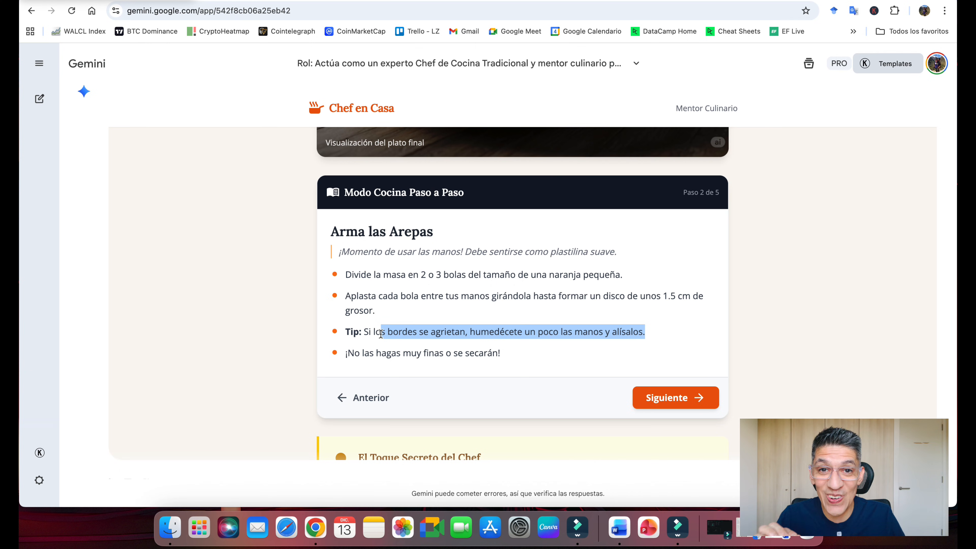
pyautogui.moveTo(375, 332); pyautogui.dragTo(365, 331)
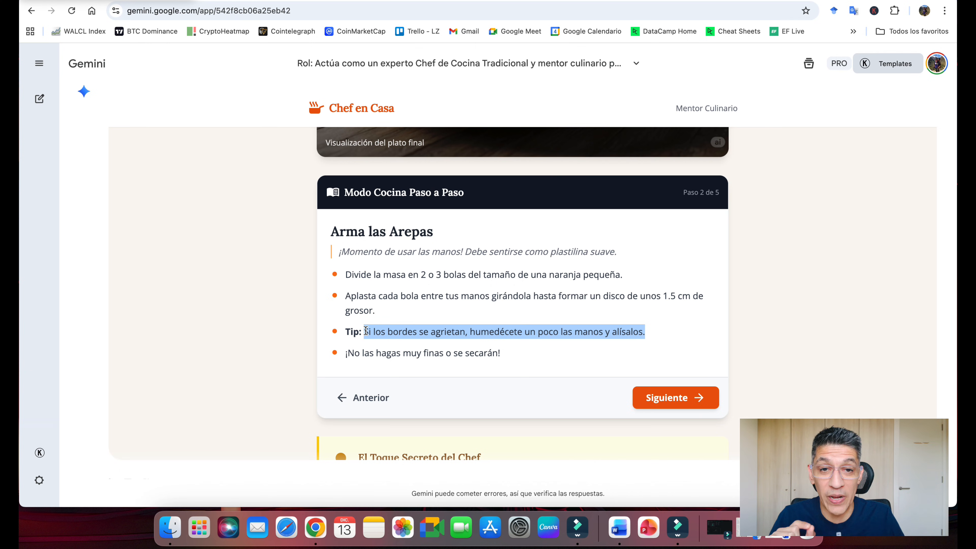
pyautogui.click(518, 355)
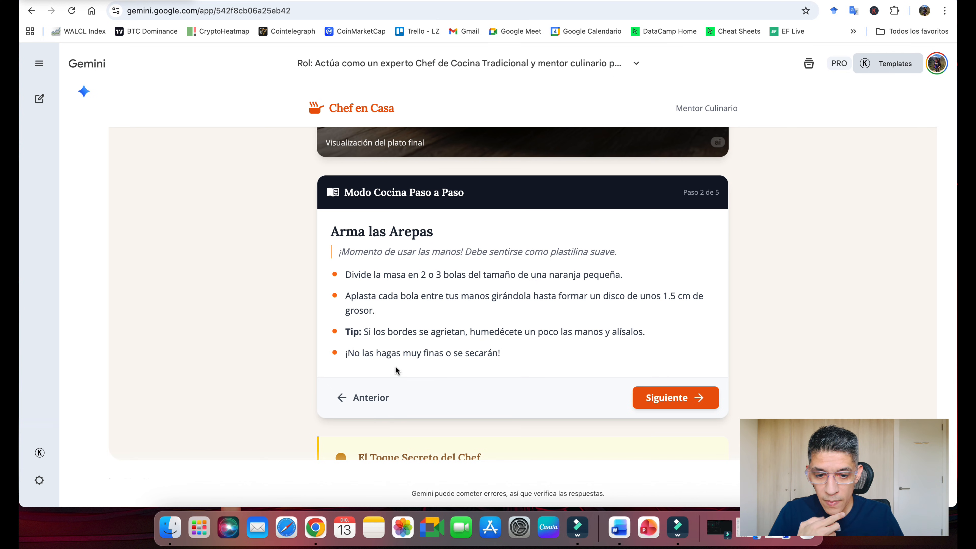
# - Advance to Cocina las Arepas and try the suggested Cocción Lado 1 timer by starting and stopping it
pyautogui.click(674, 397)
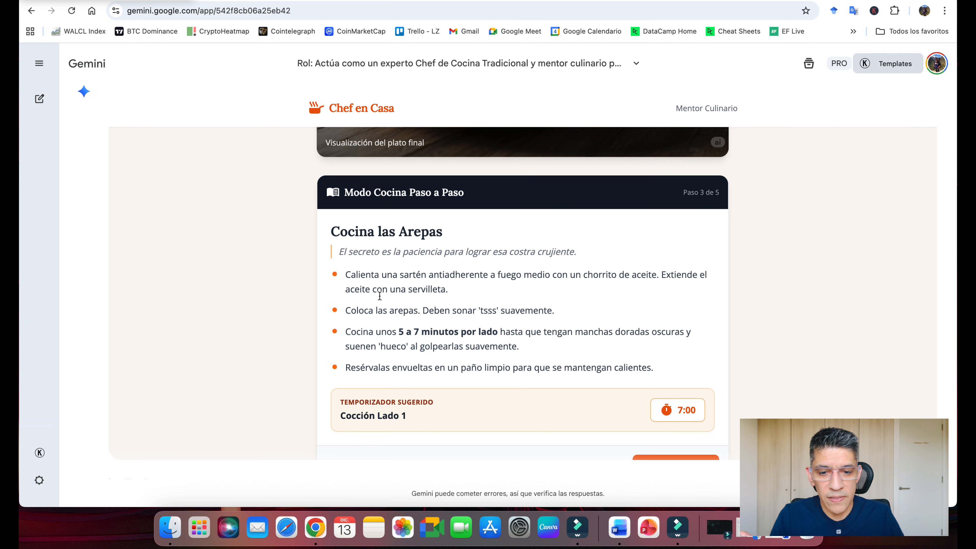
pyautogui.scroll(-2, 551, 344)
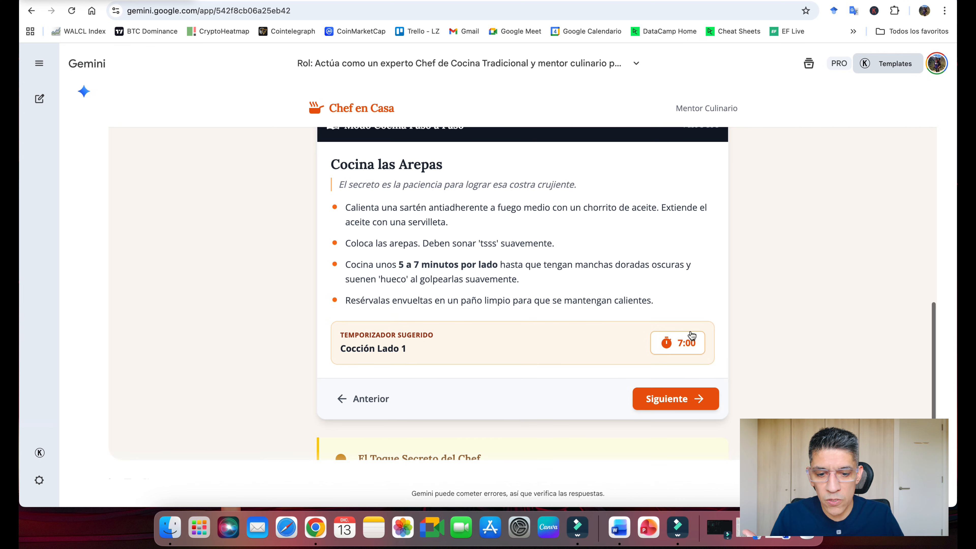
pyautogui.click(687, 348)
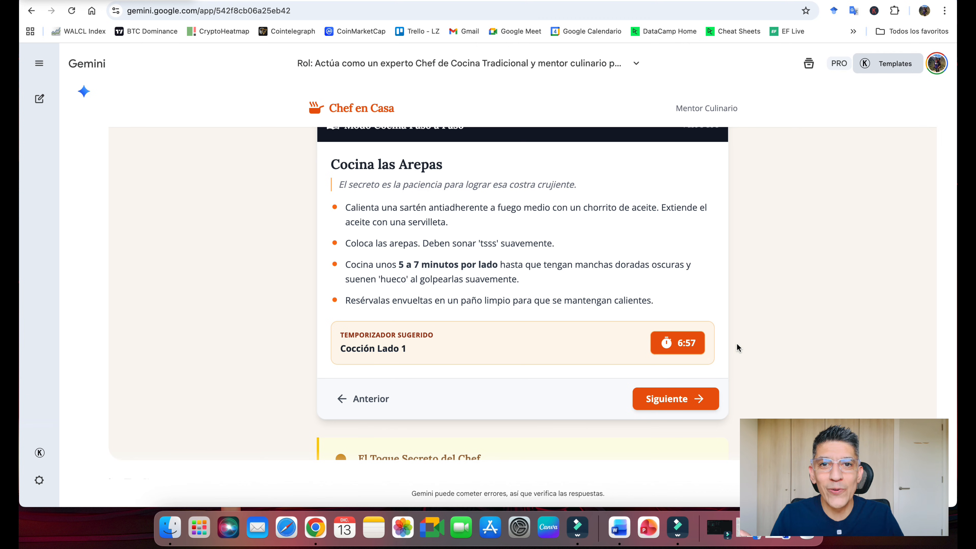
pyautogui.click(673, 350)
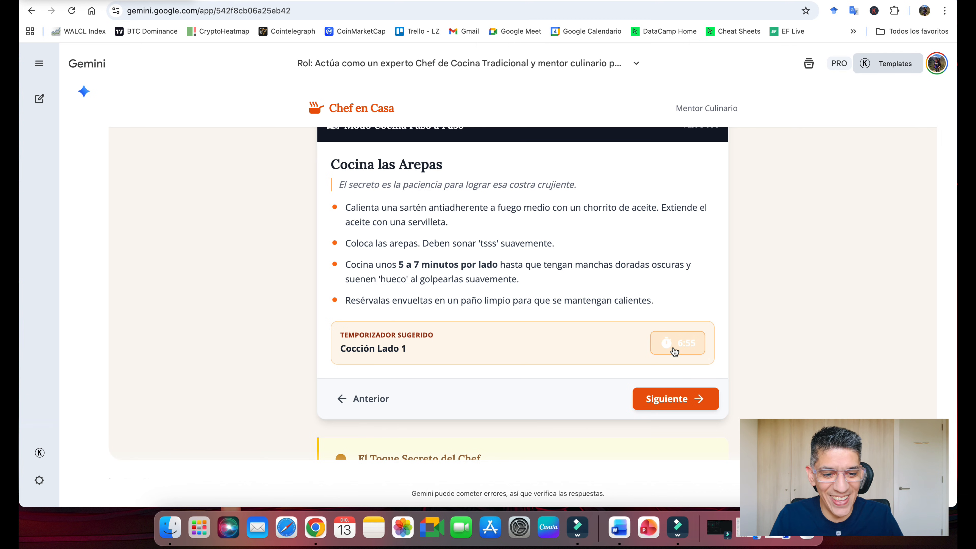
pyautogui.click(674, 352)
# - Read Prepara el Relleno and Rellena y Disfruta, and highlight "cucharadita de mantequilla fría" in El Toque Secreto del Chef
pyautogui.click(667, 399)
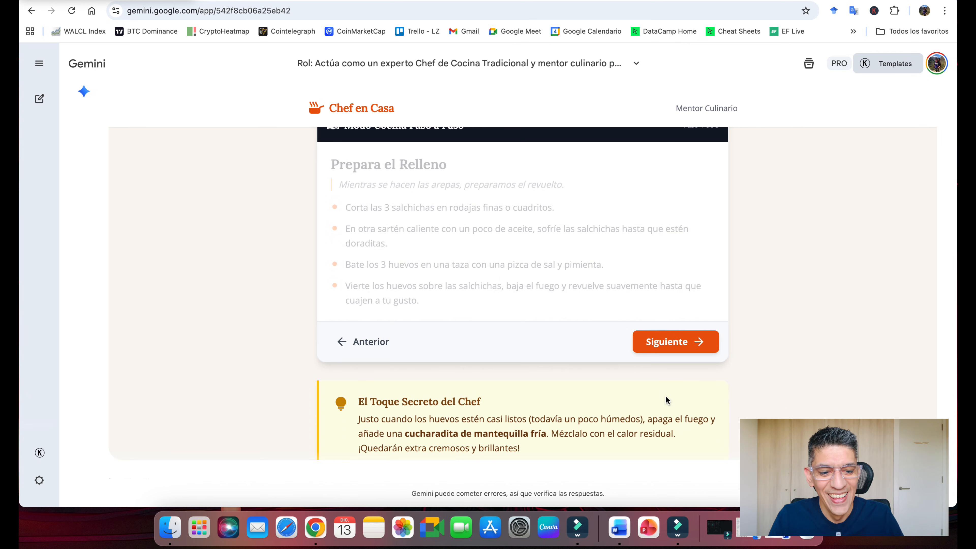
pyautogui.scroll(2, 507, 217)
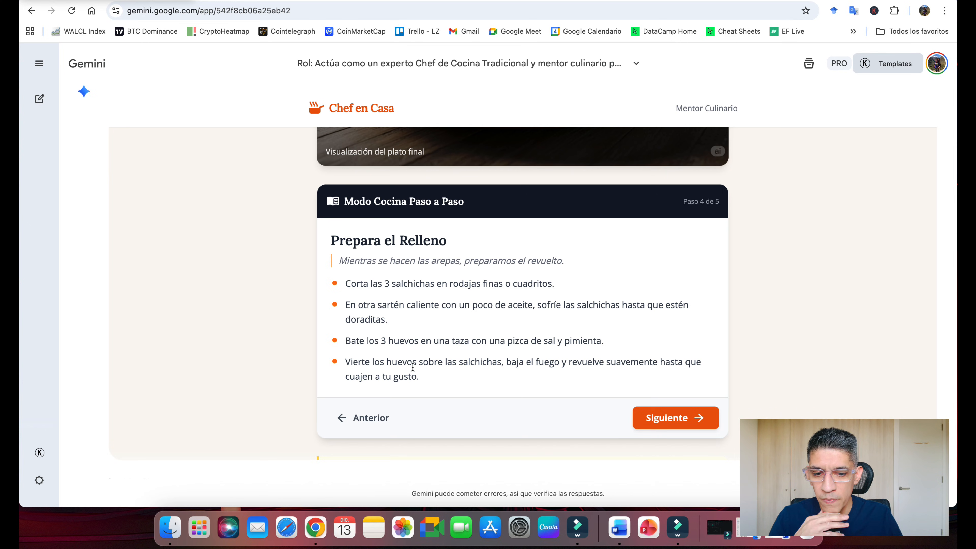
pyautogui.click(659, 419)
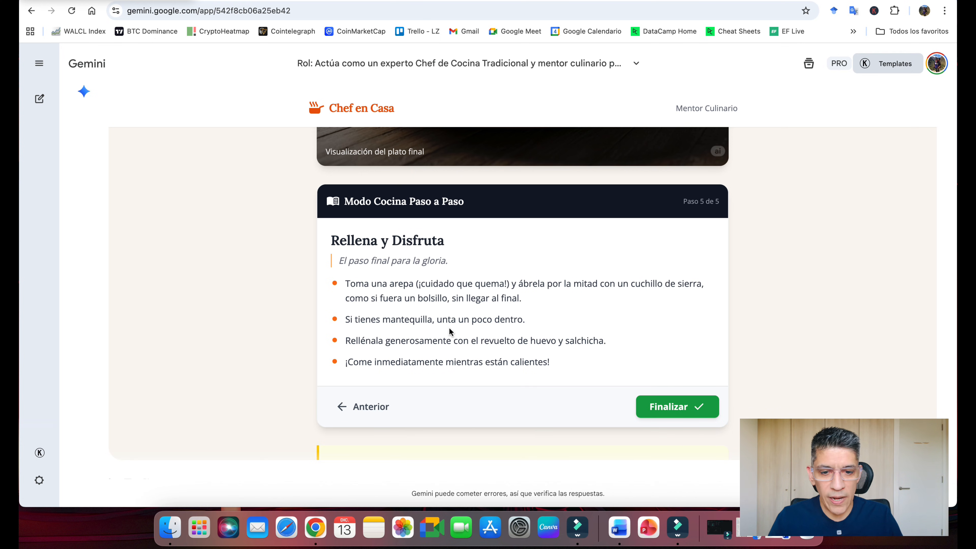
pyautogui.scroll(-3, 558, 345)
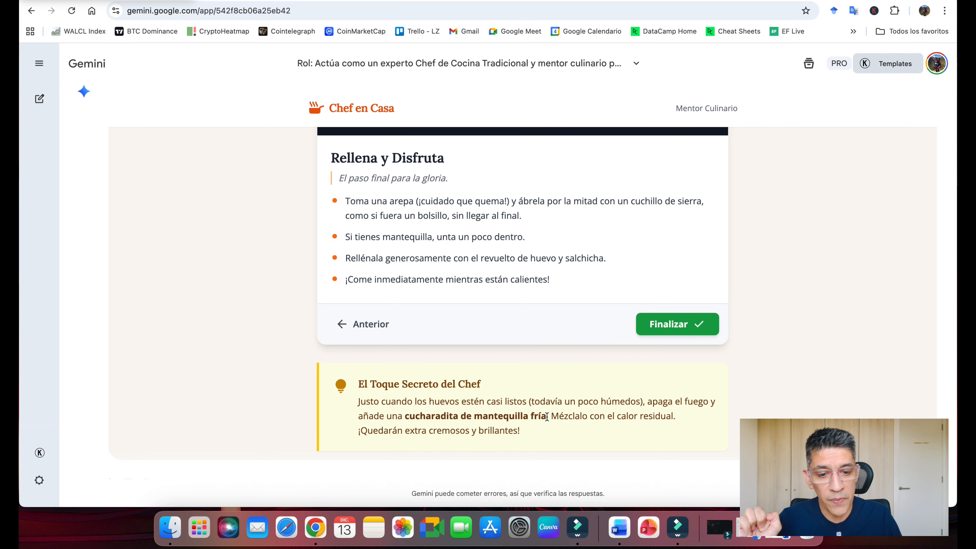
pyautogui.moveTo(546, 416); pyautogui.dragTo(404, 414)
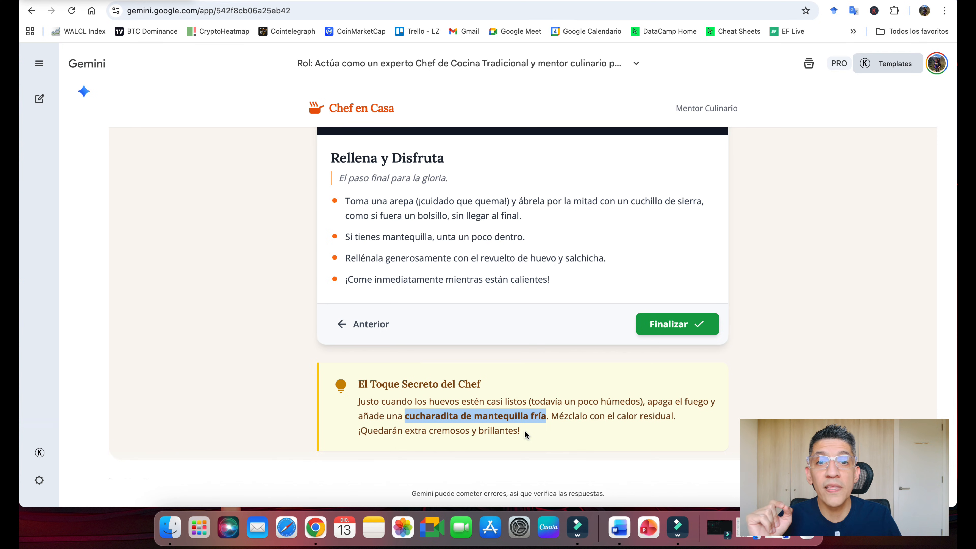
pyautogui.scroll(15, 539, 419)
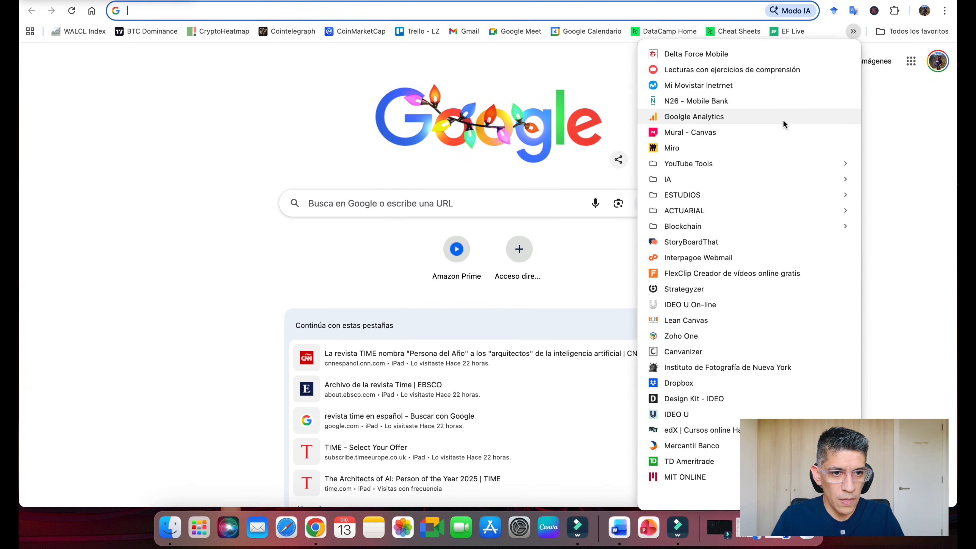
# - Open a new Gemini chat from the Google folder of the IA bookmarks and select the Pensar model
pyautogui.click(761, 182)
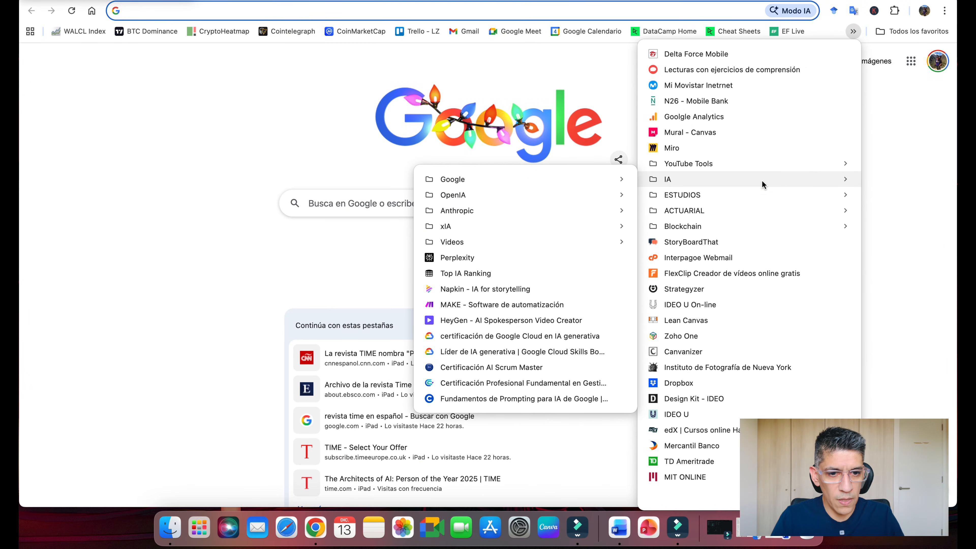
pyautogui.click(551, 182)
pyautogui.click(699, 194)
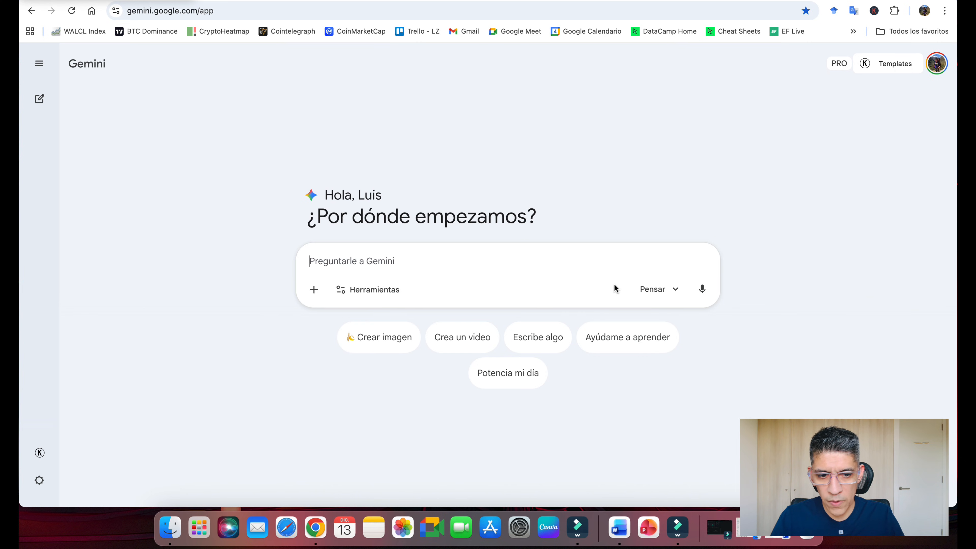
pyautogui.click(653, 289)
pyautogui.click(672, 374)
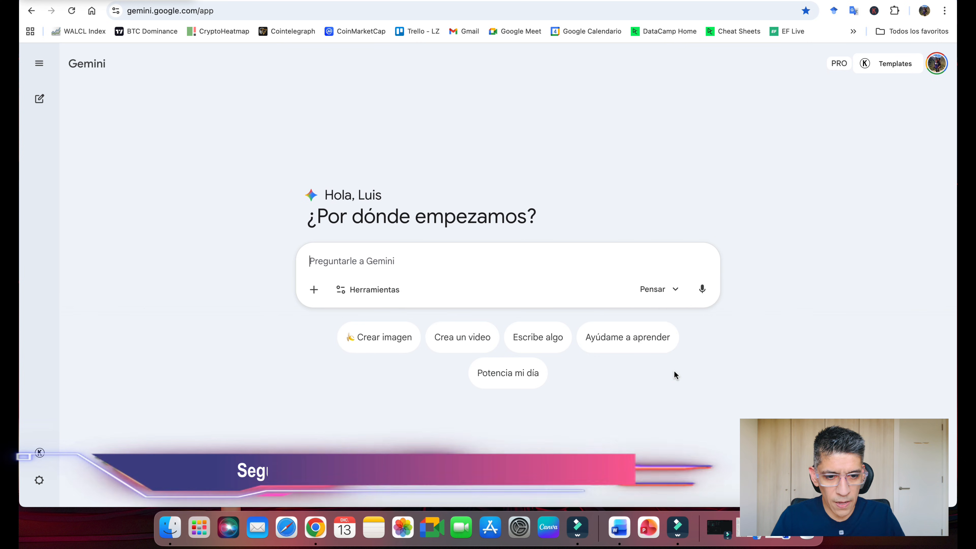
# - Enable Vista dinámica for the new chat and attach the photo IMG_8354.jpeg from the fotos_comida folder
pyautogui.click(363, 296)
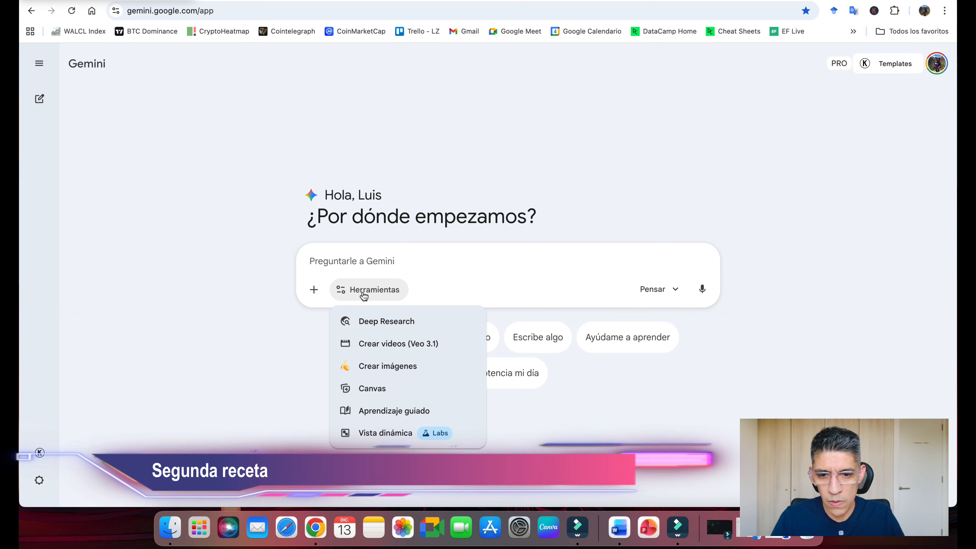
pyautogui.click(380, 434)
pyautogui.click(314, 289)
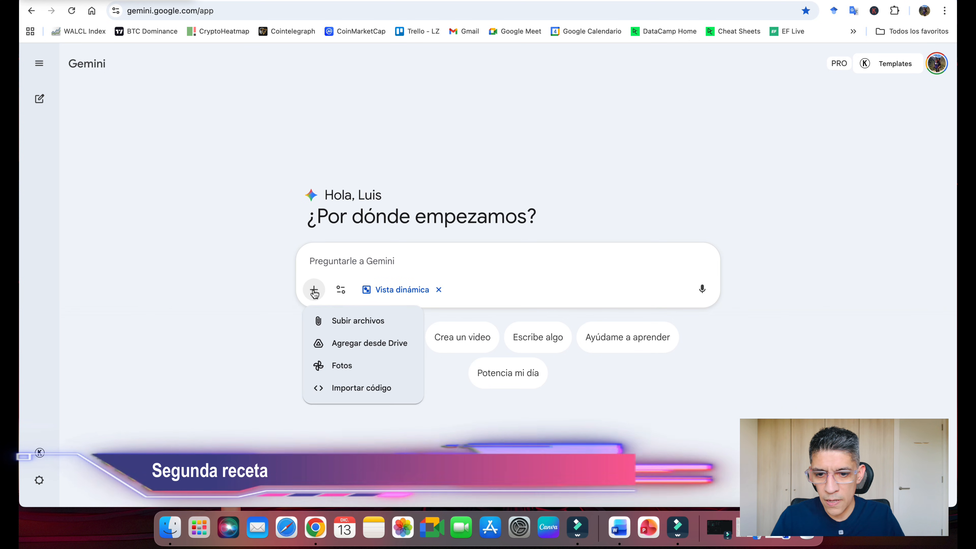
pyautogui.click(339, 323)
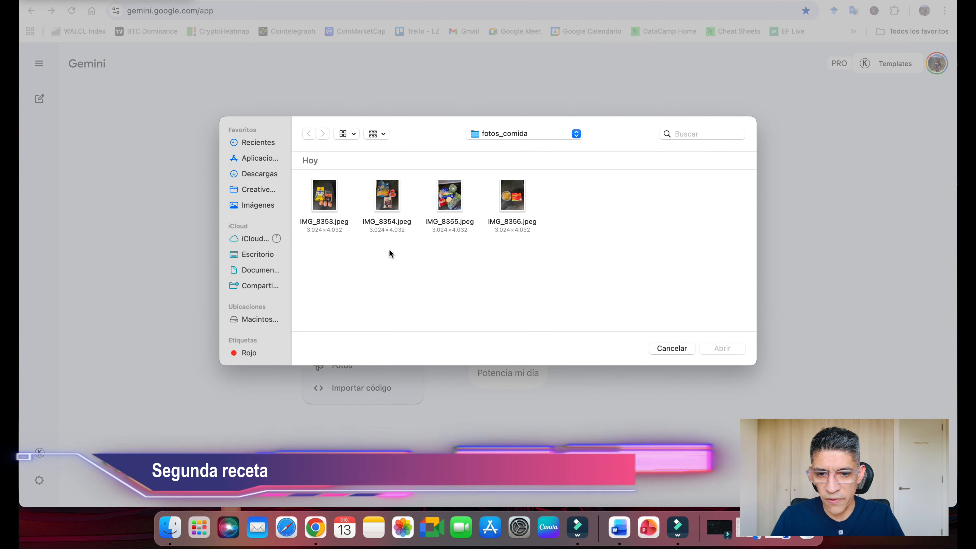
pyautogui.click(387, 198)
pyautogui.click(717, 349)
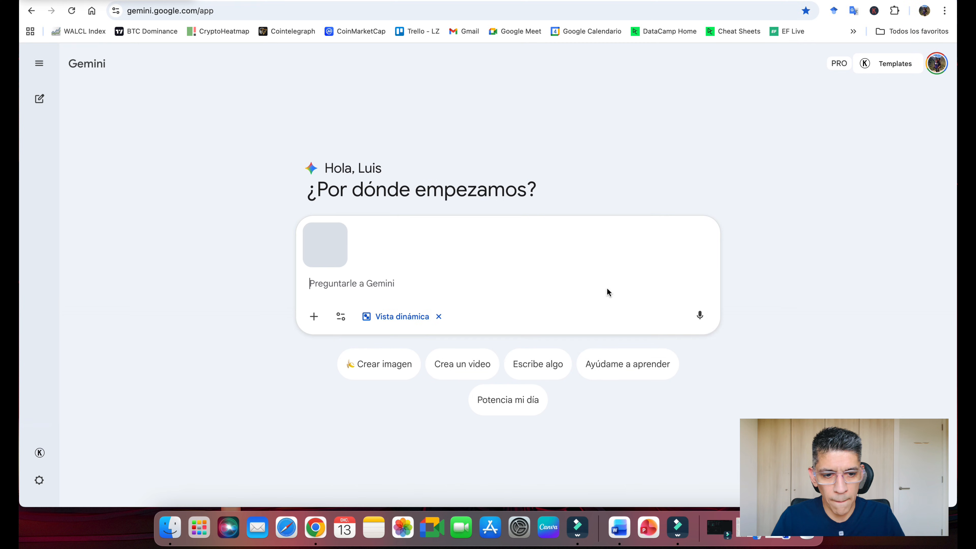
# - Paste the copied cooking-assistant prompt without its formatting beside the attached photo, check its full text, and send it
pyautogui.rightClick(340, 289)
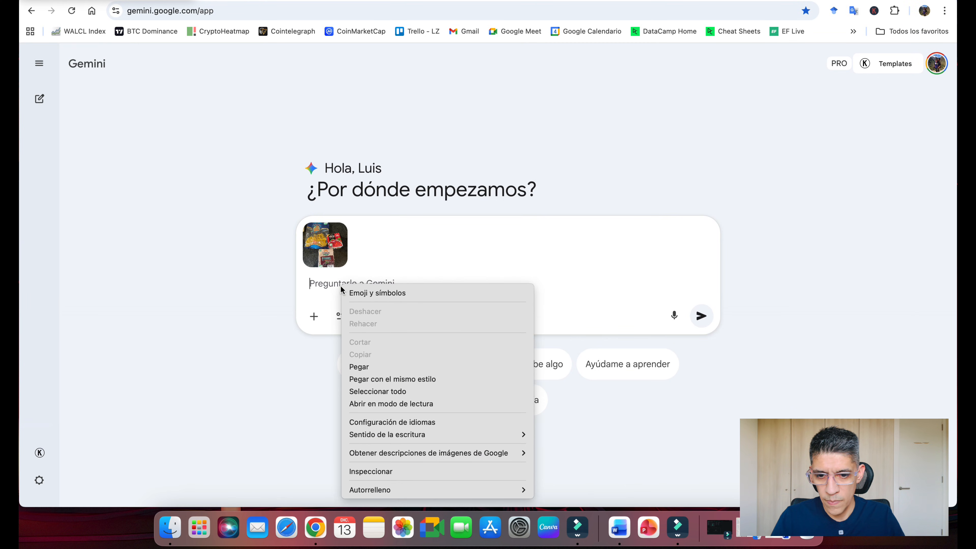
pyautogui.click(419, 379)
pyautogui.scroll(10, 475, 279)
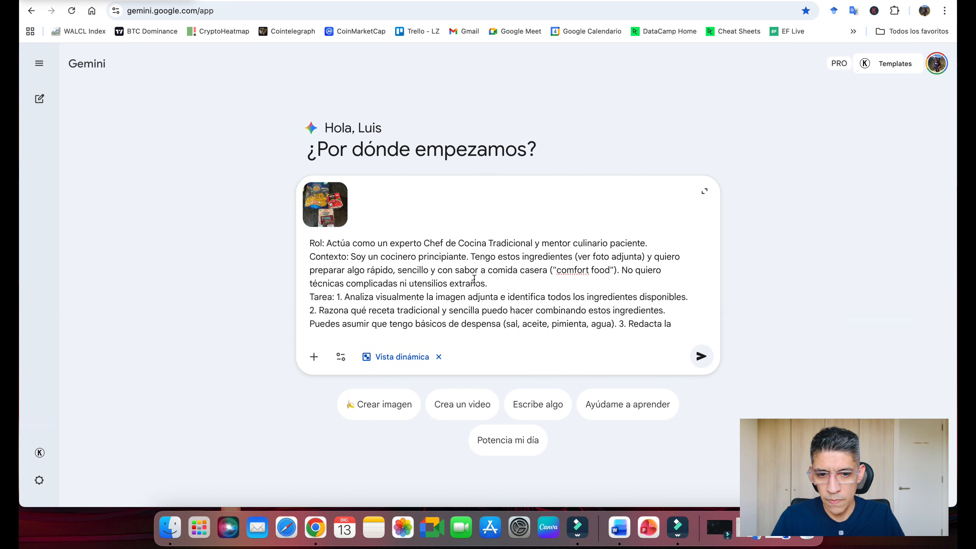
pyautogui.scroll(-10, 475, 278)
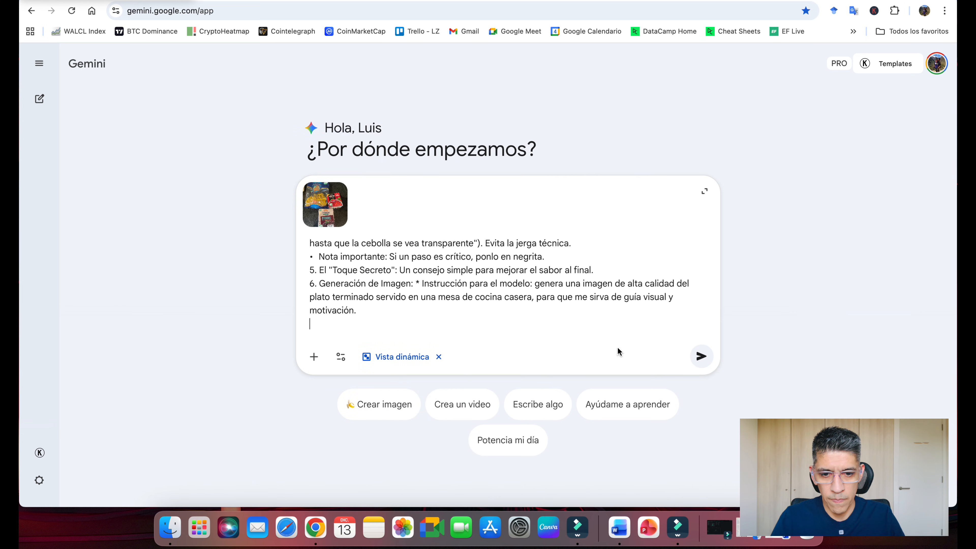
pyautogui.click(691, 358)
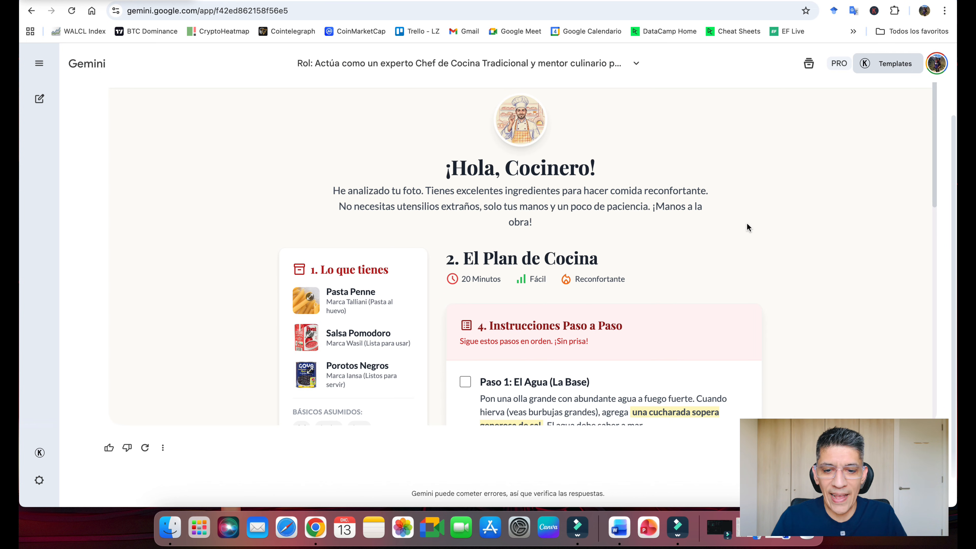
# - Examine the second generated recipe page: the identified ingredients, the cooking plan, the dish image, and the first step-by-step instructions
pyautogui.scroll(-2, 747, 226)
pyautogui.scroll(3, 494, 231)
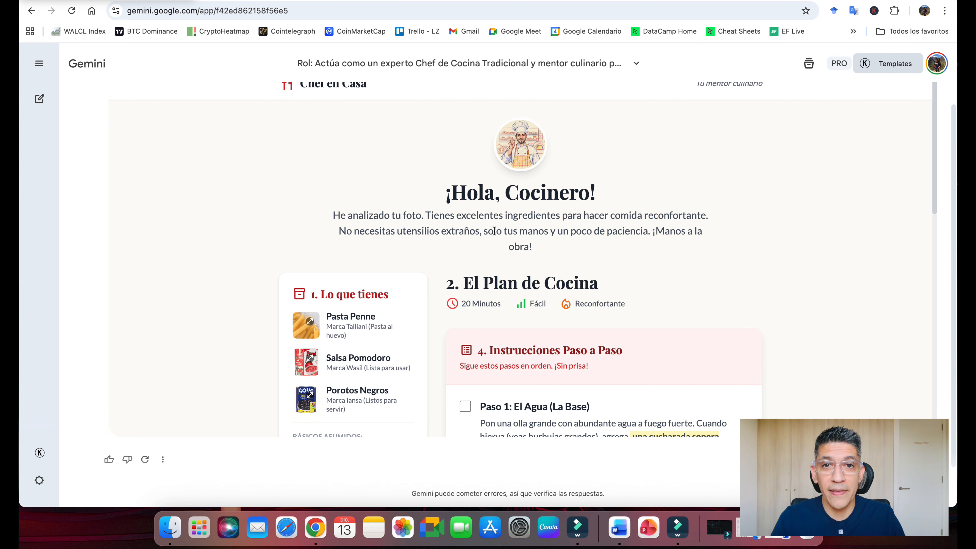
pyautogui.scroll(-1, 494, 231)
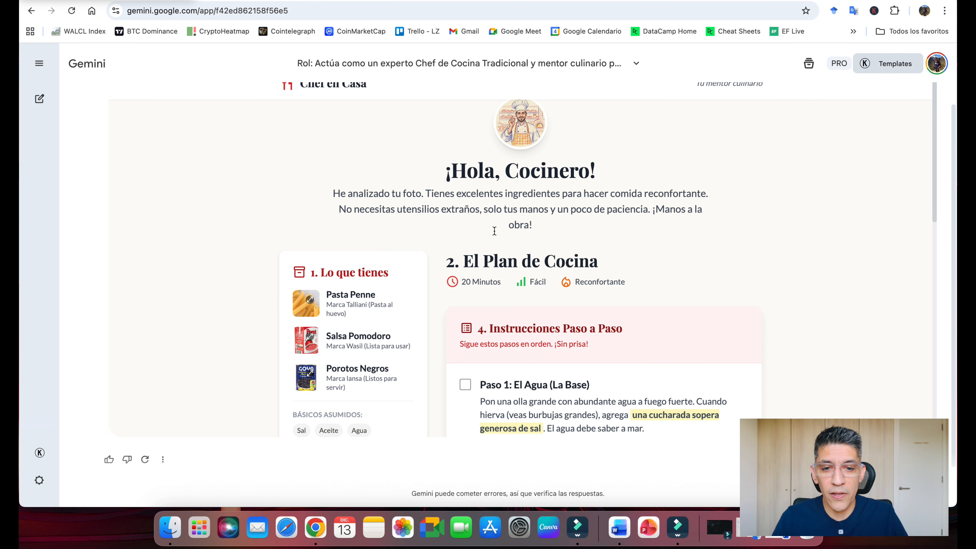
pyautogui.scroll(1, 494, 231)
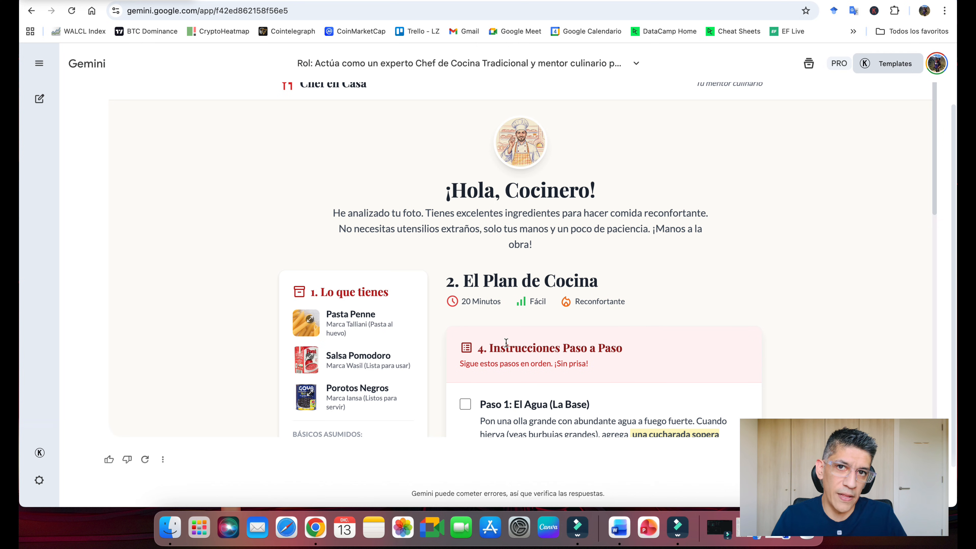
pyautogui.scroll(-1, 656, 266)
pyautogui.scroll(-4, 656, 266)
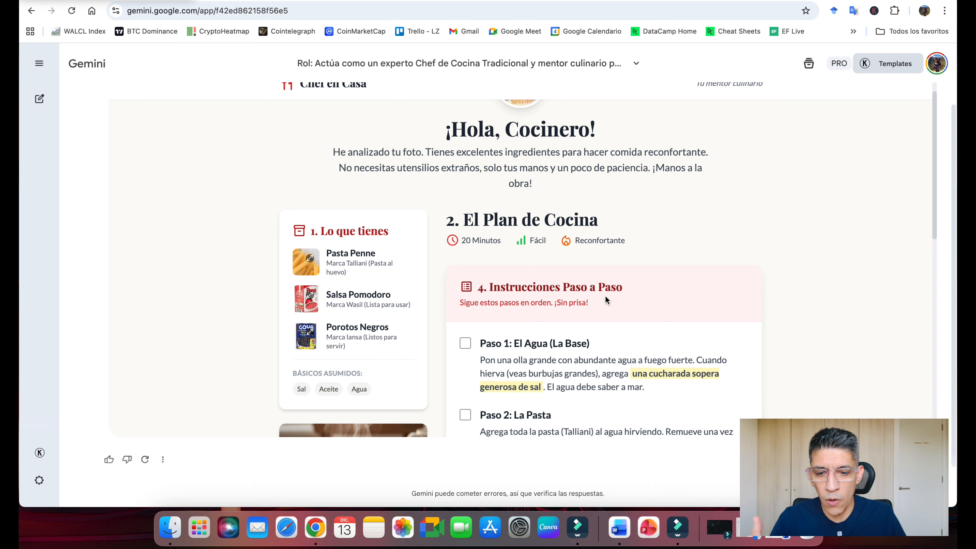
pyautogui.scroll(2, 623, 262)
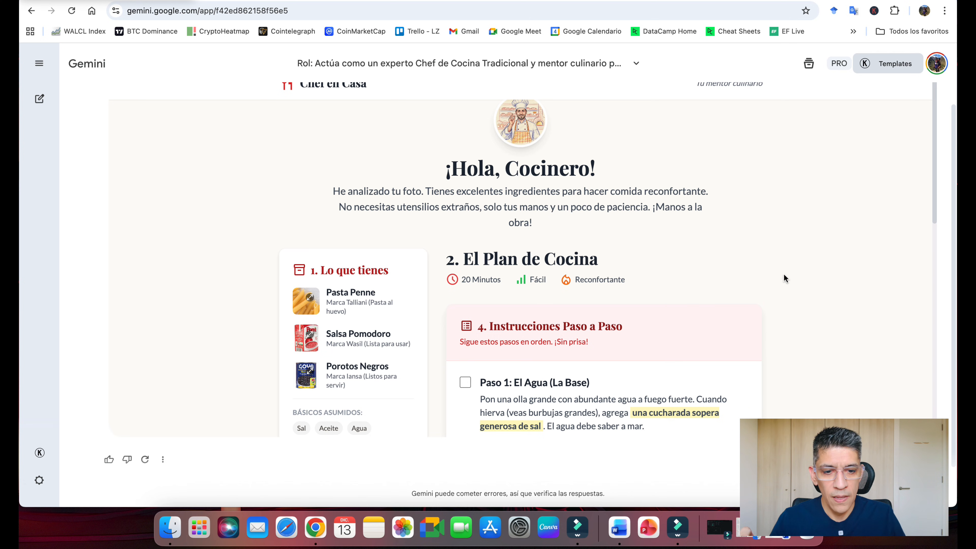
pyautogui.scroll(-5, 768, 275)
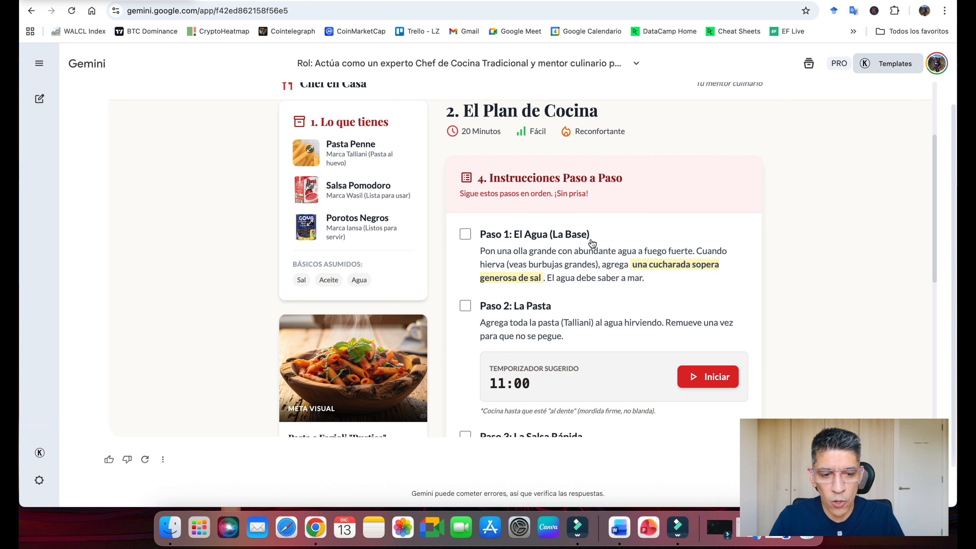
# - Start the suggested timer under Paso 2: La Pasta and pause it after a few seconds
pyautogui.scroll(-2, 673, 312)
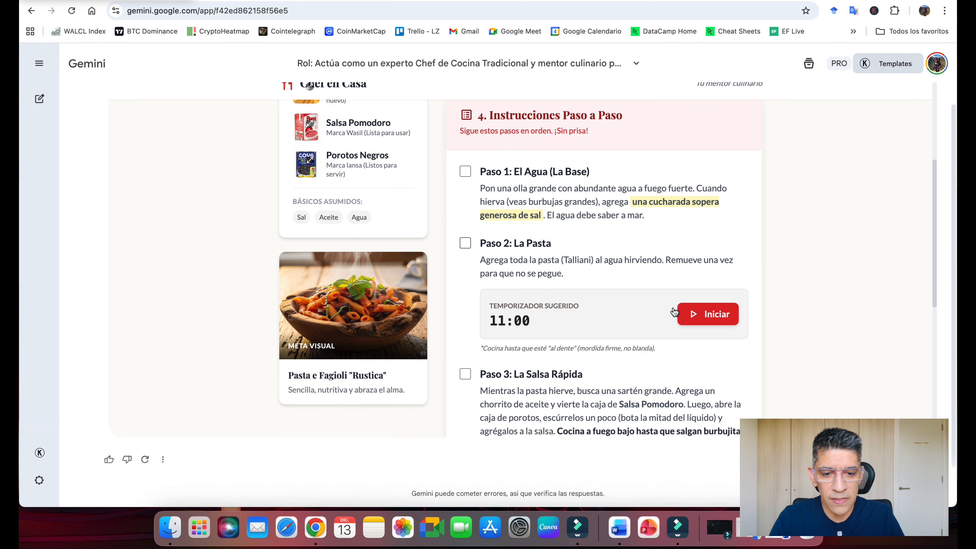
pyautogui.click(701, 315)
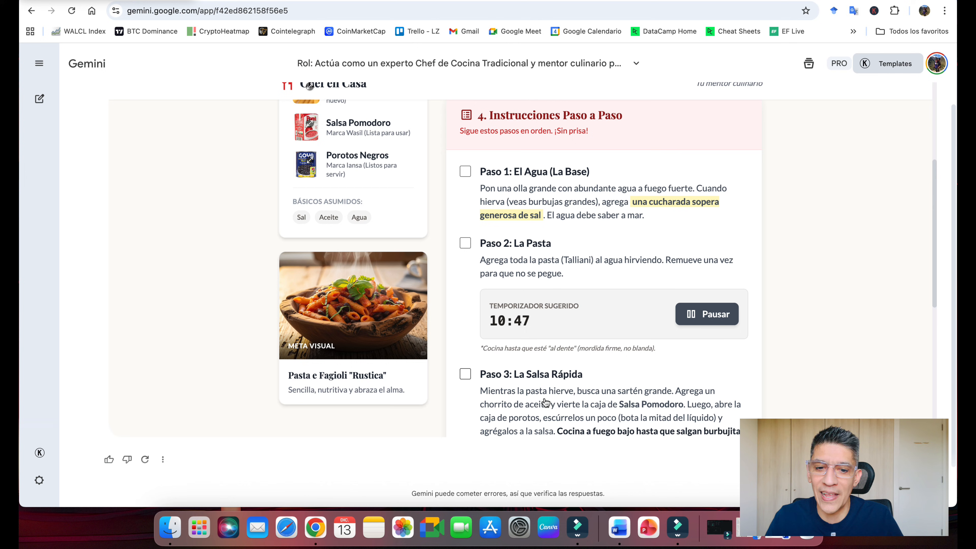
pyautogui.click(699, 317)
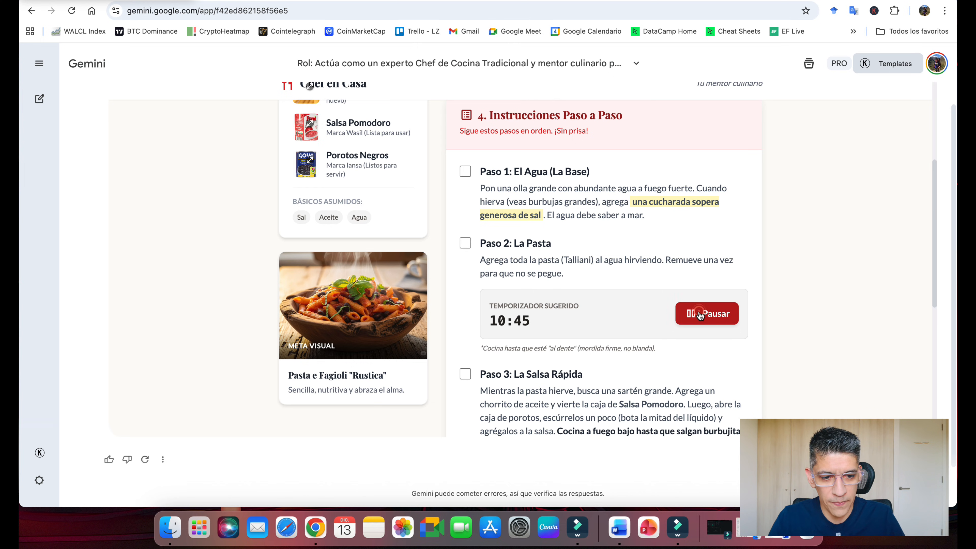
# - Read Paso 3, Paso 4 and the chef's "Toque Secreto" in the pasta recipe, highlighting "(bota la mitad del líquido)"
pyautogui.scroll(-3, 668, 358)
pyautogui.scroll(1, 667, 356)
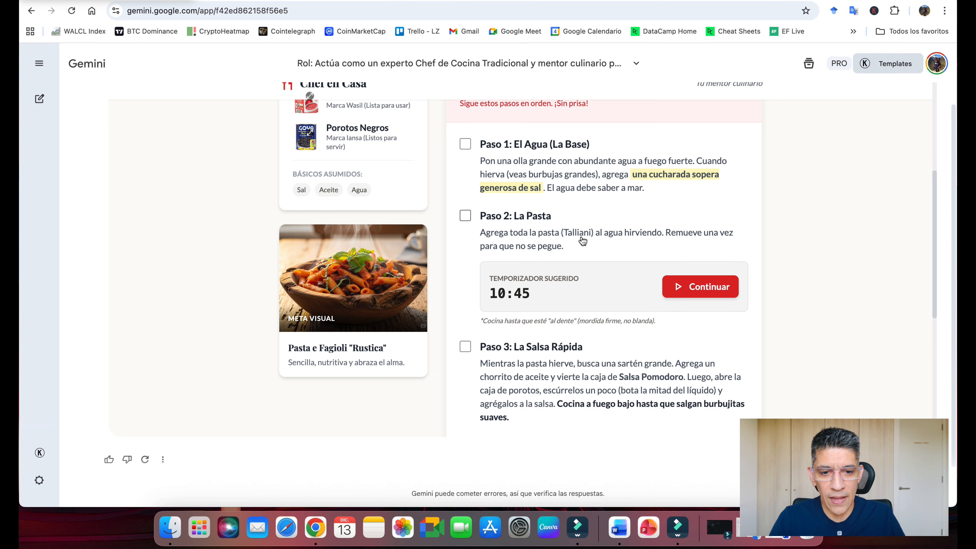
pyautogui.scroll(-1, 595, 294)
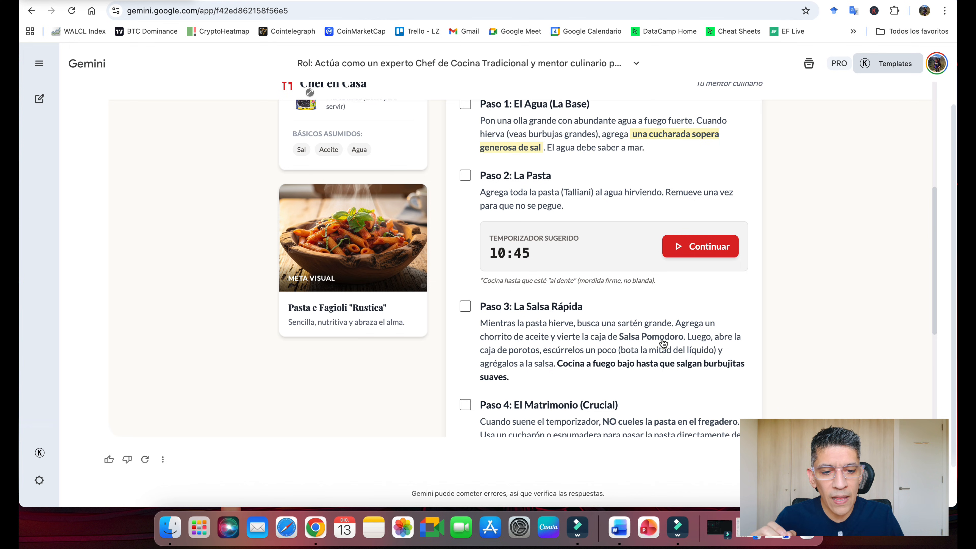
pyautogui.scroll(-1, 664, 342)
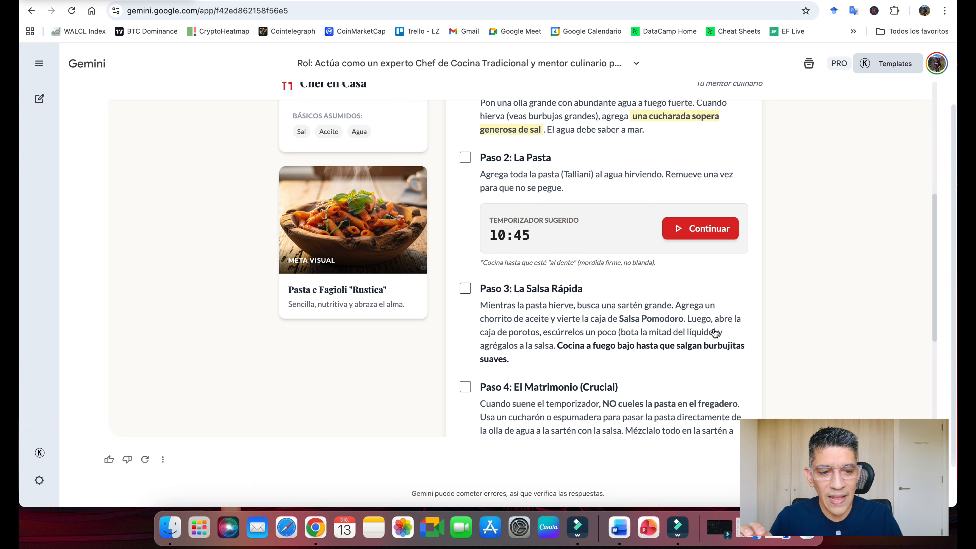
pyautogui.moveTo(717, 333); pyautogui.dragTo(615, 336)
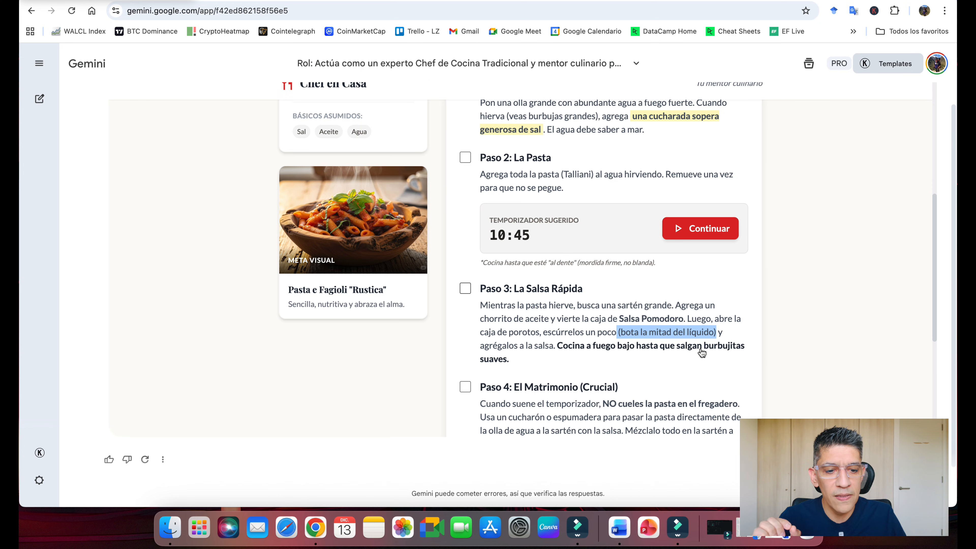
pyautogui.scroll(-3, 620, 368)
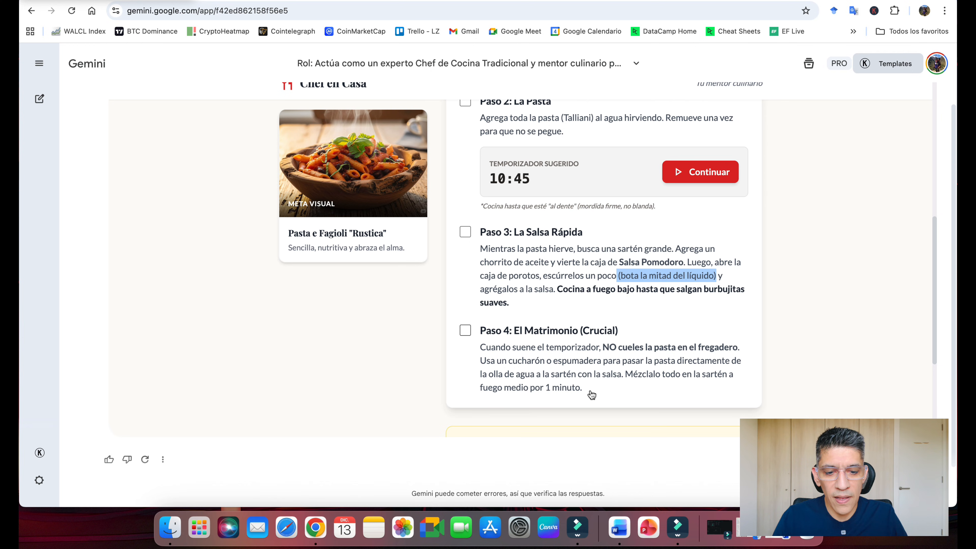
pyautogui.scroll(-5, 638, 358)
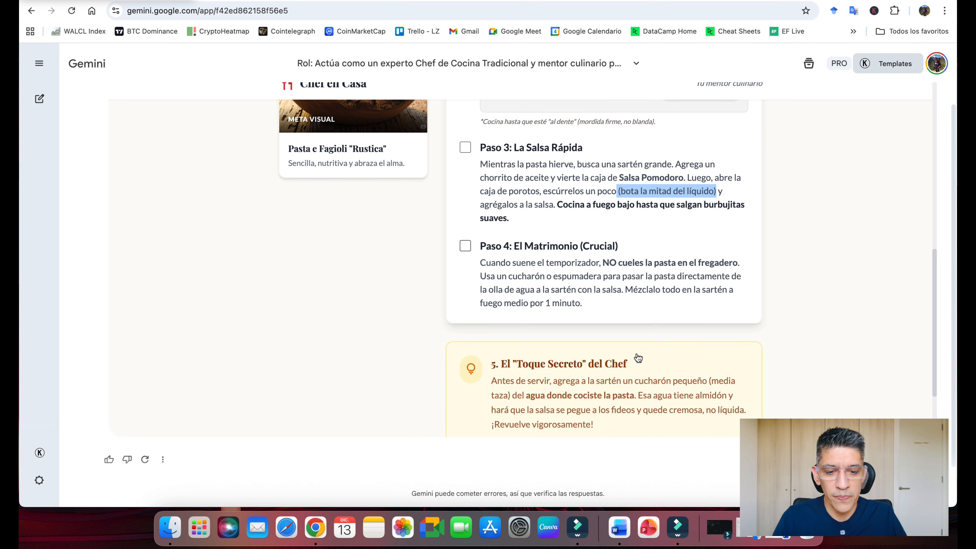
pyautogui.scroll(-2, 555, 289)
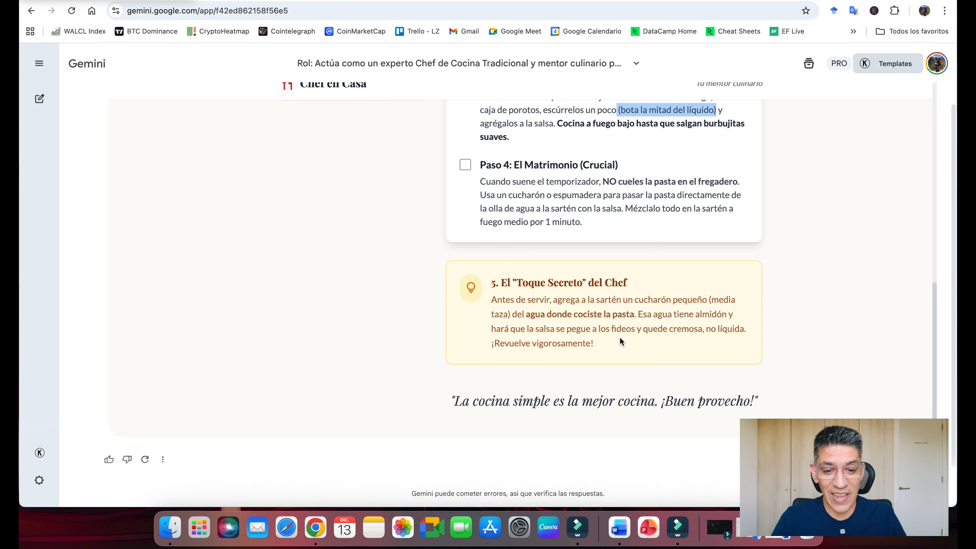
pyautogui.scroll(-1, 604, 342)
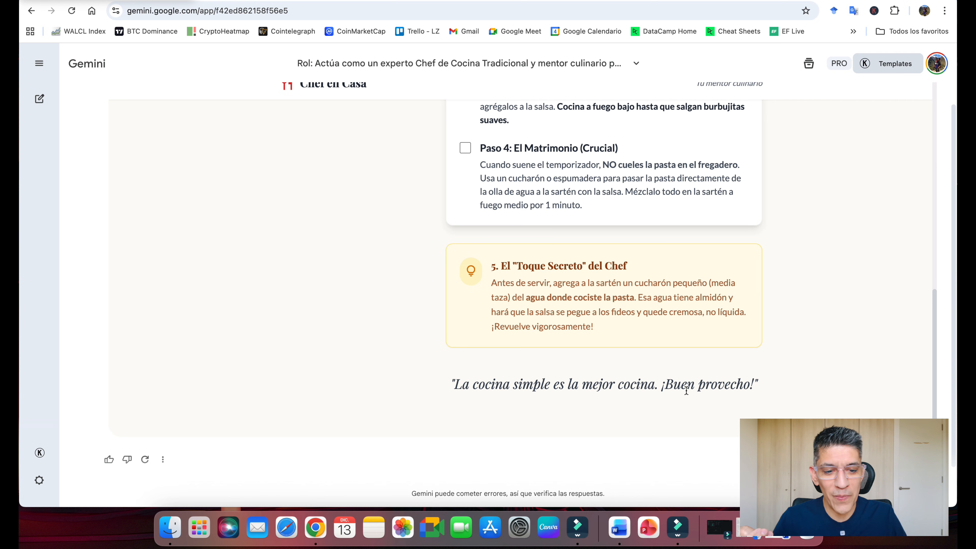
# - Review the pasta recipe page again from its greeting and ingredient list through the dish image and the instructions
pyautogui.scroll(10, 591, 264)
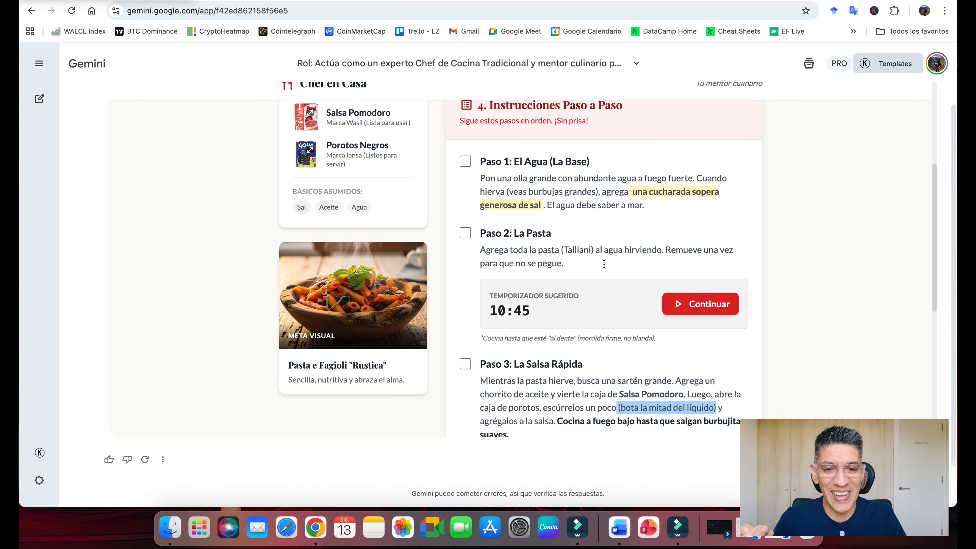
pyautogui.scroll(6, 603, 263)
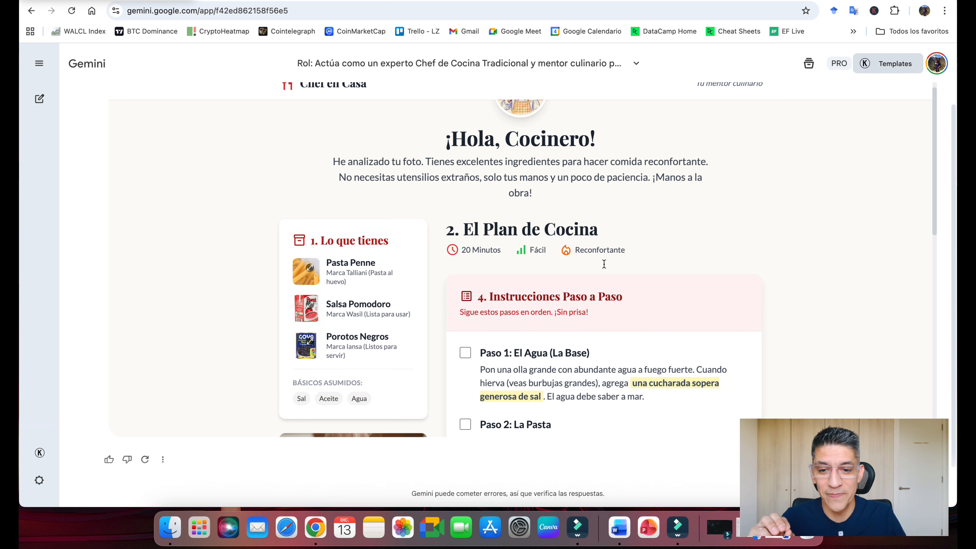
pyautogui.scroll(-1, 604, 264)
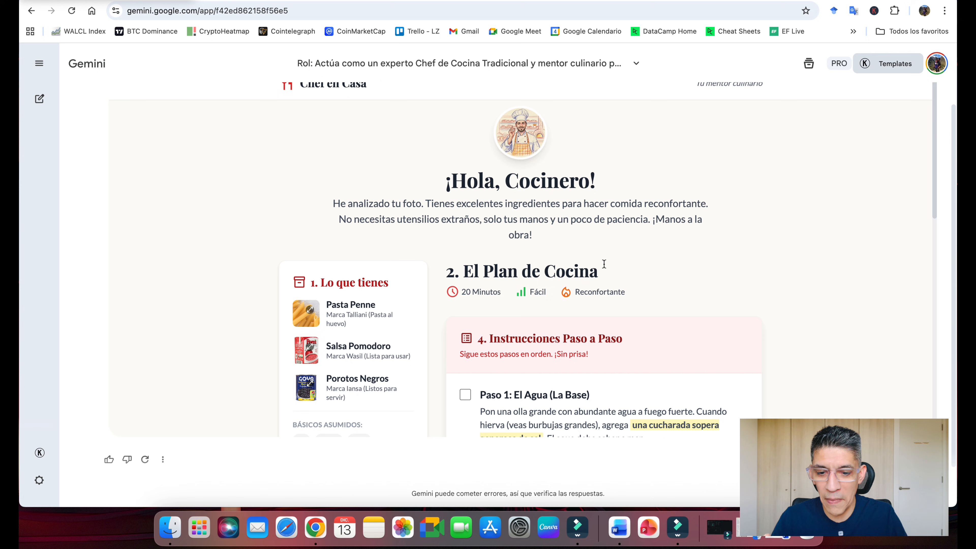
pyautogui.scroll(-5, 376, 311)
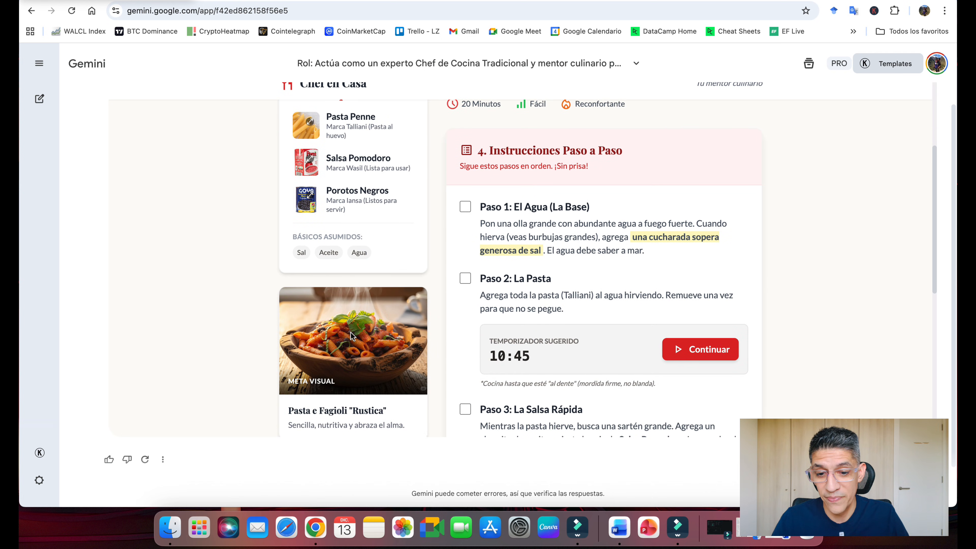
pyautogui.scroll(-6, 455, 308)
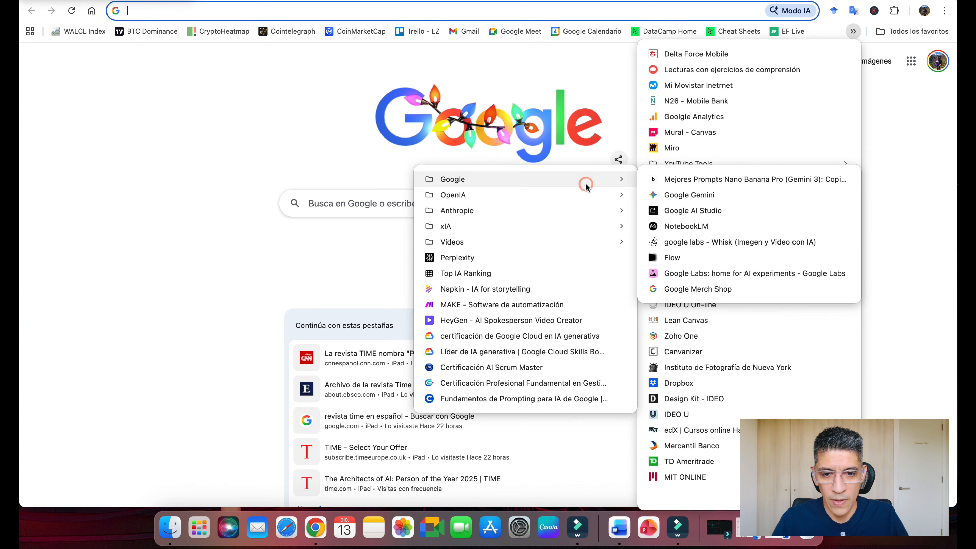
# - Open a new Gemini chat from the Google bookmarks folder and attach the photo IMG_8355.jpeg from fotos_comida
pyautogui.click(715, 195)
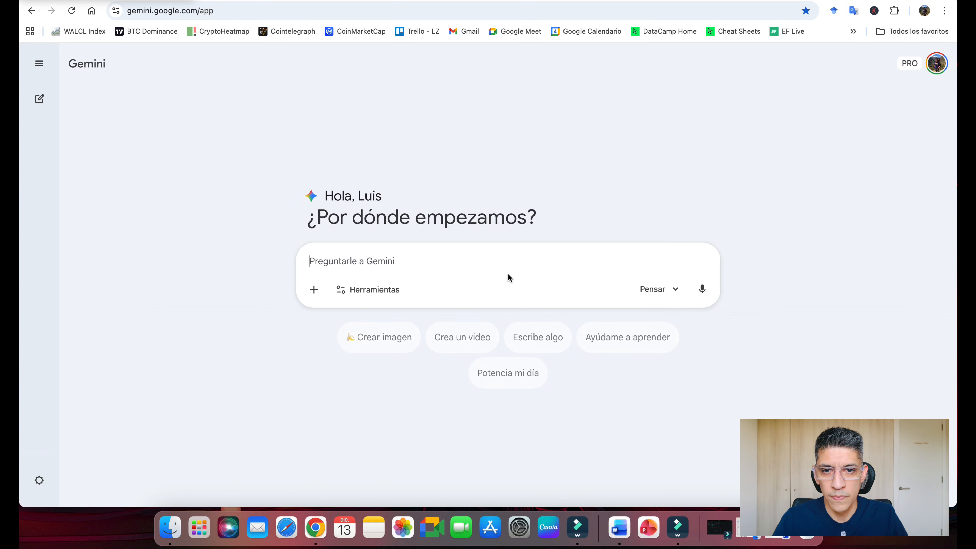
pyautogui.click(314, 291)
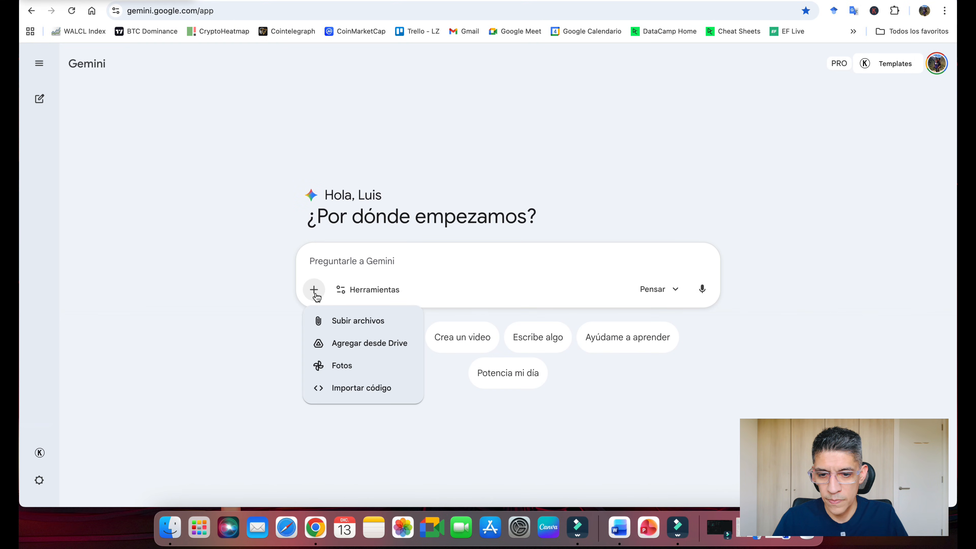
pyautogui.click(346, 324)
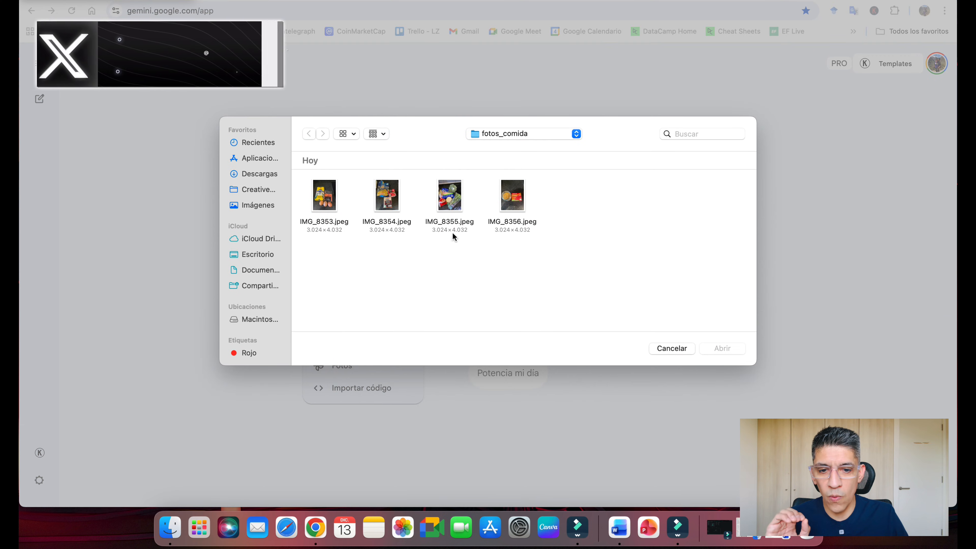
pyautogui.click(452, 200)
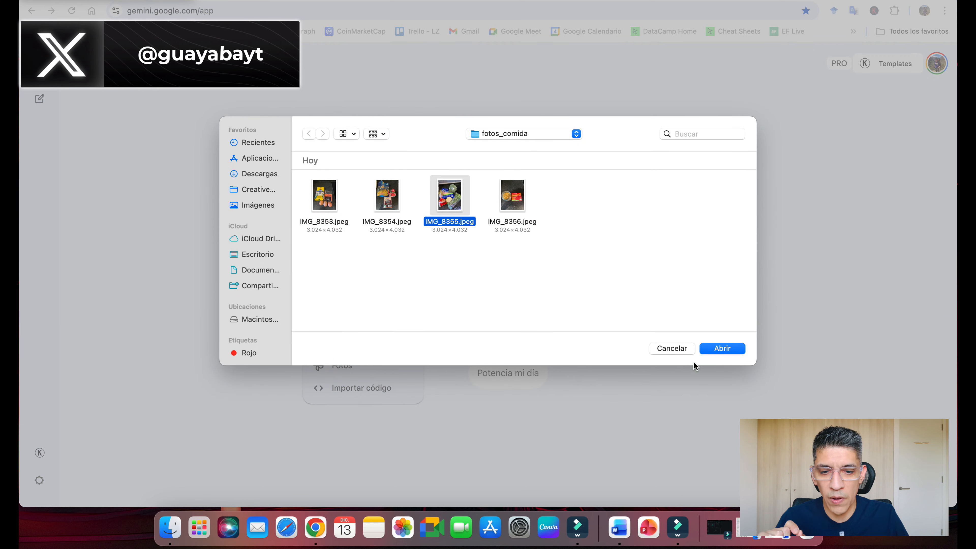
pyautogui.click(722, 348)
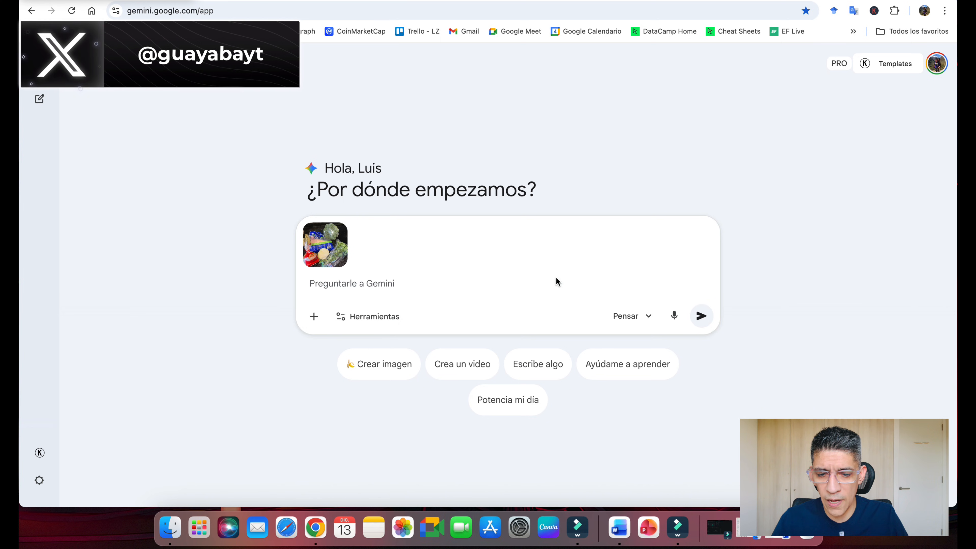
# - Check that Pensar con 3 Pro is the chosen model and enable Vista dinámica for the chat
pyautogui.click(648, 315)
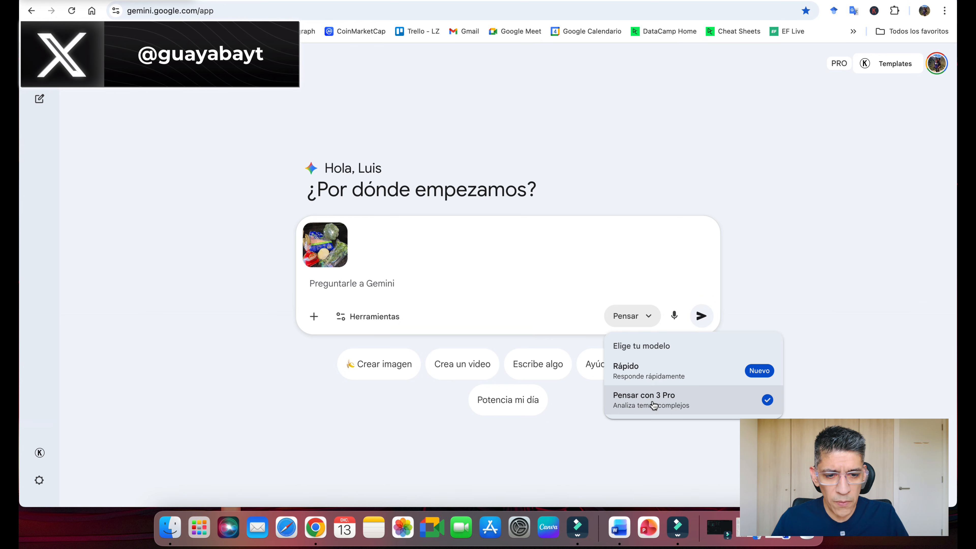
pyautogui.click(482, 300)
pyautogui.click(371, 326)
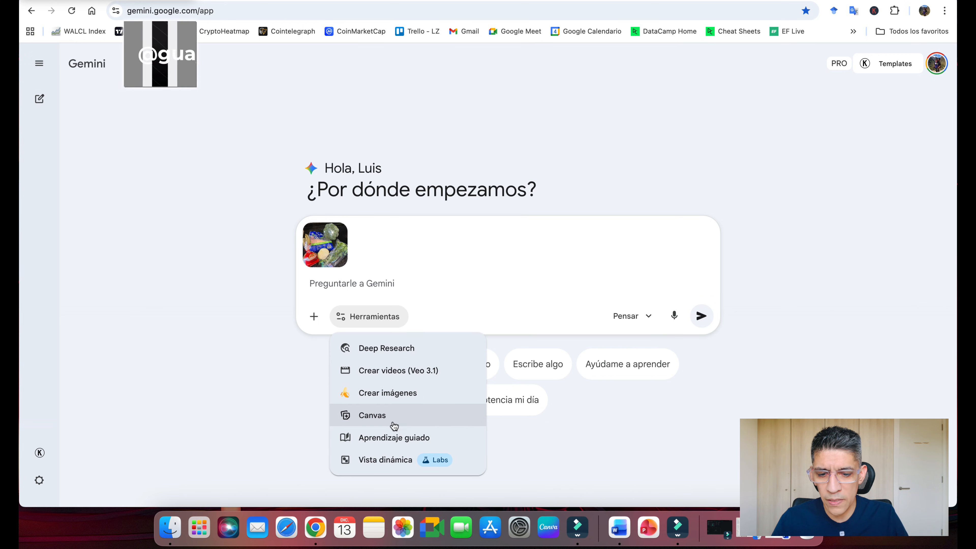
pyautogui.click(388, 463)
# - Paste the copied chef prompt without its formatting beside the attached photo, check its text from start to end, and send it
pyautogui.rightClick(360, 284)
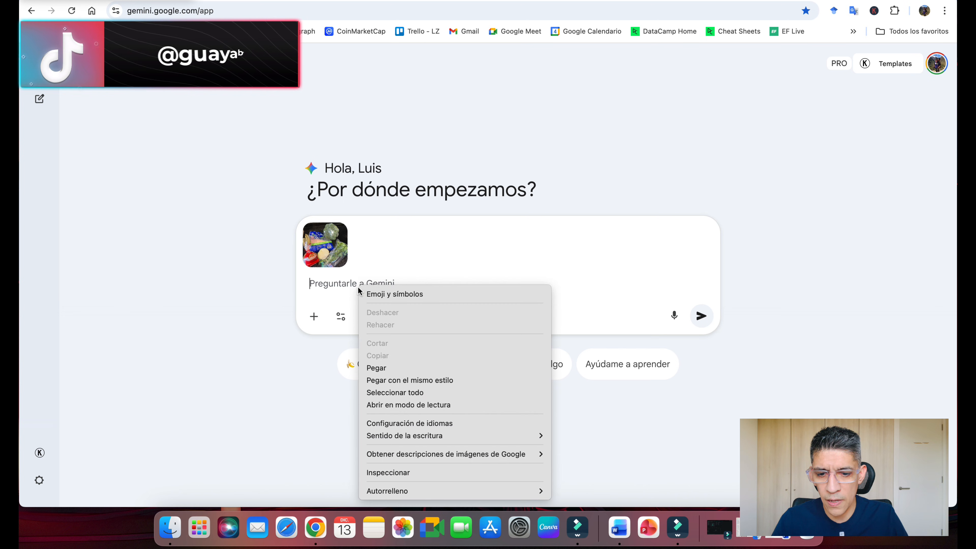
pyautogui.click(436, 378)
pyautogui.click(522, 244)
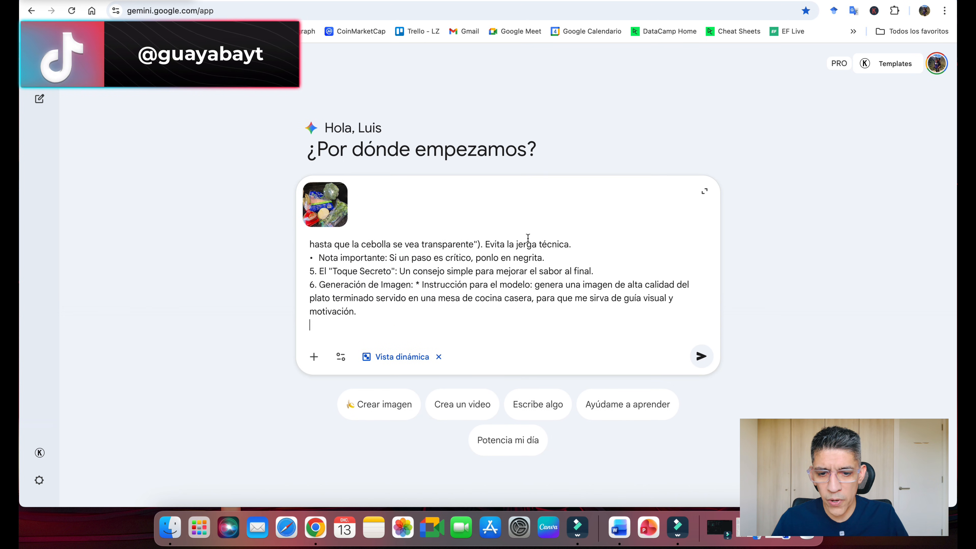
pyautogui.scroll(10, 518, 261)
pyautogui.scroll(-5, 517, 265)
pyautogui.scroll(-2, 517, 266)
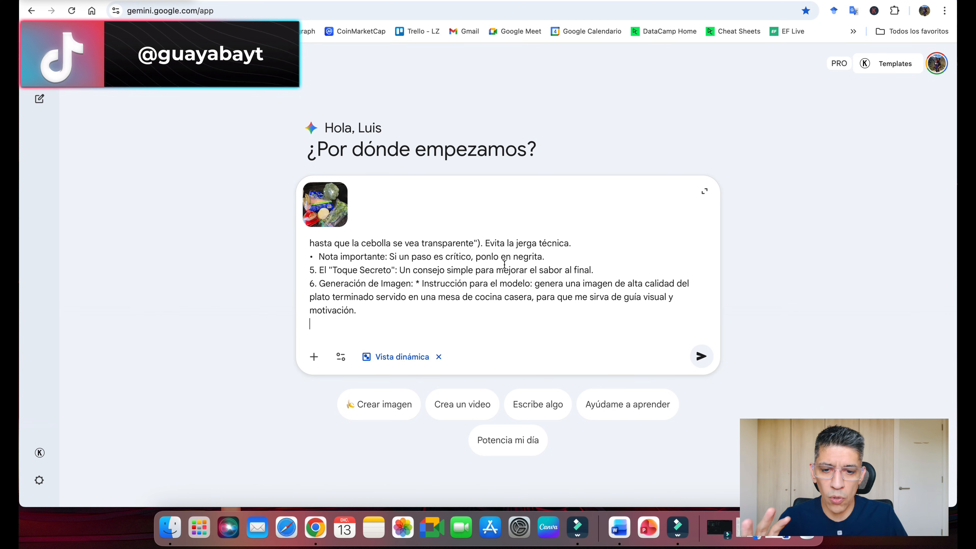
pyautogui.scroll(10, 504, 264)
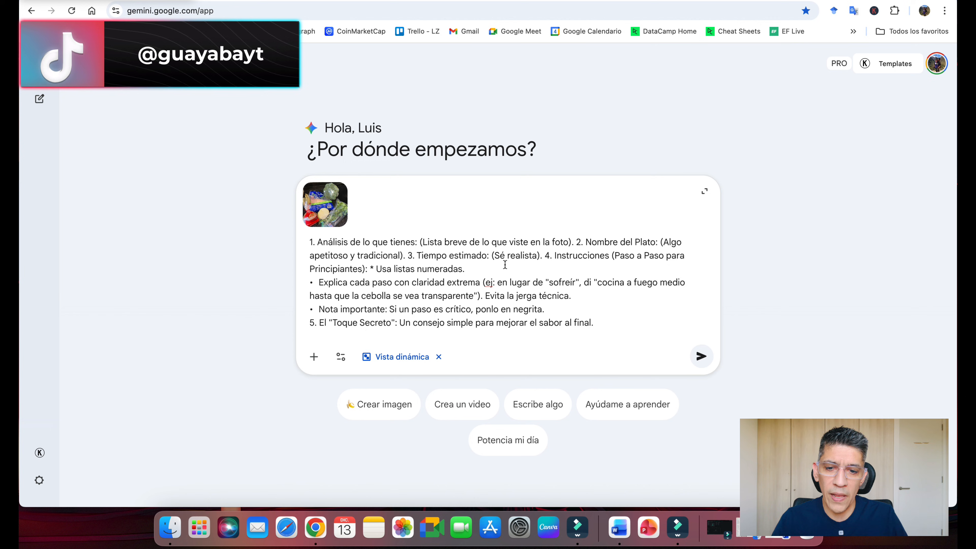
pyautogui.scroll(3, 504, 265)
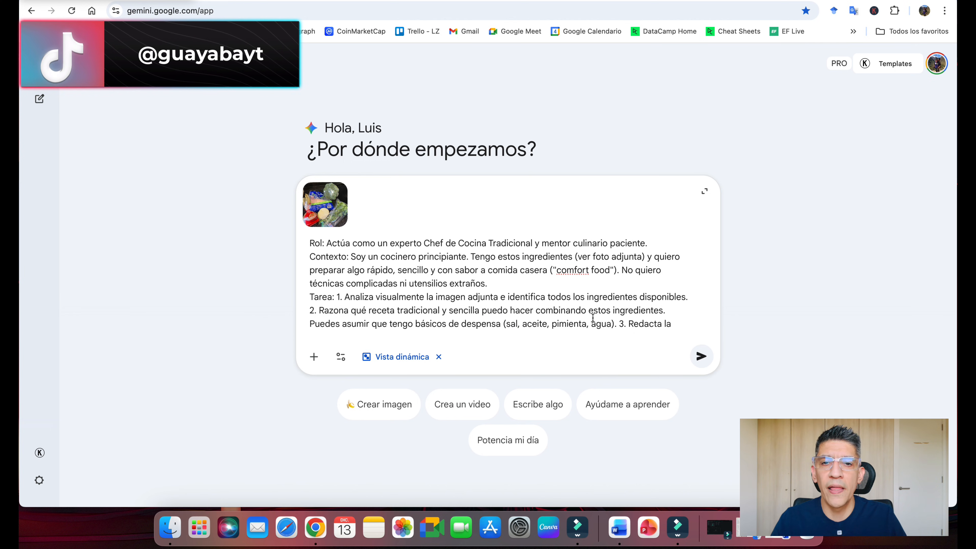
pyautogui.click(700, 357)
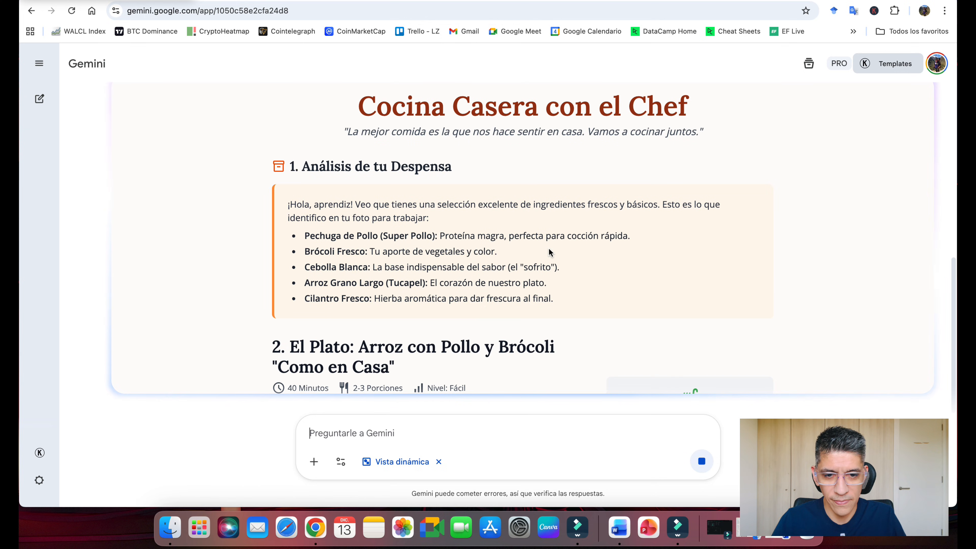
# - Check the sent photo and prompt, and review the generated rice and chicken recipe from the pantry analysis through the dish image
pyautogui.scroll(7, 549, 249)
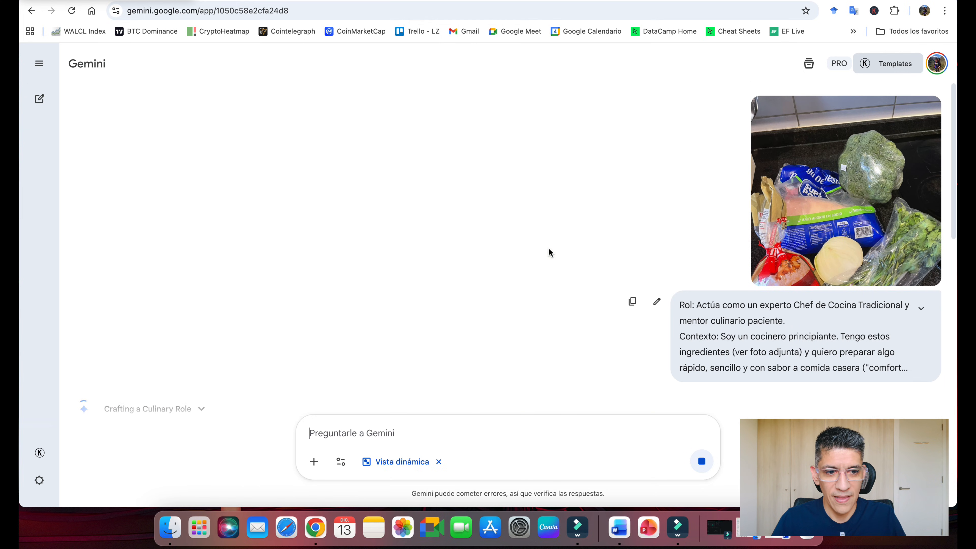
pyautogui.scroll(-8, 549, 249)
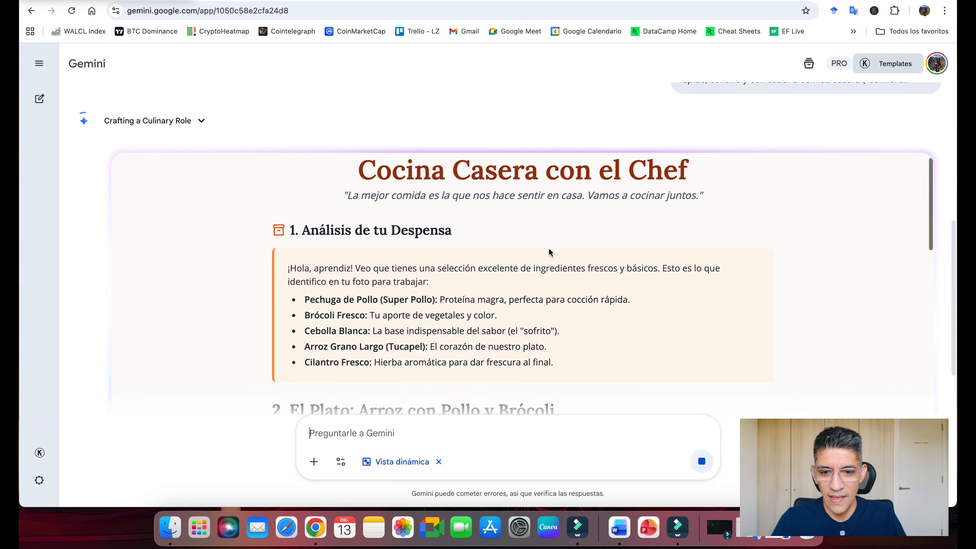
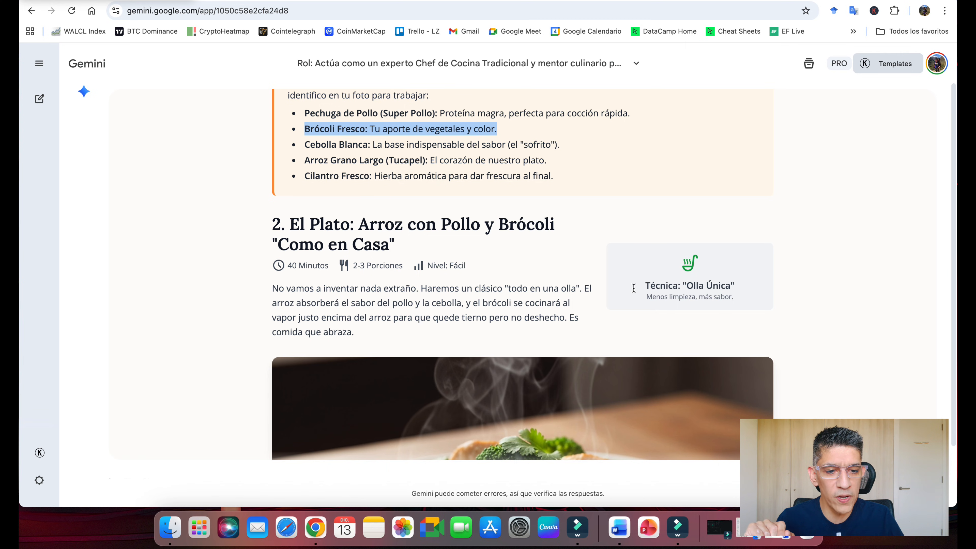
pyautogui.scroll(-2, 598, 291)
pyautogui.scroll(-8, 598, 291)
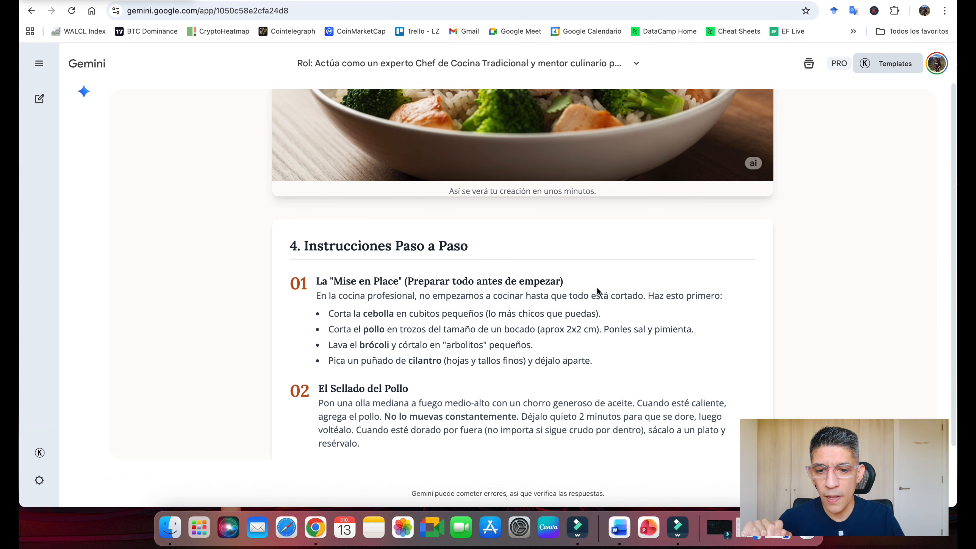
# - Read the rice recipe's instructions through the chef's "Toque Secreto", highlighting the note "(no importa si sigue crudo por dentro)" in the chicken-searing step
pyautogui.scroll(-1, 597, 291)
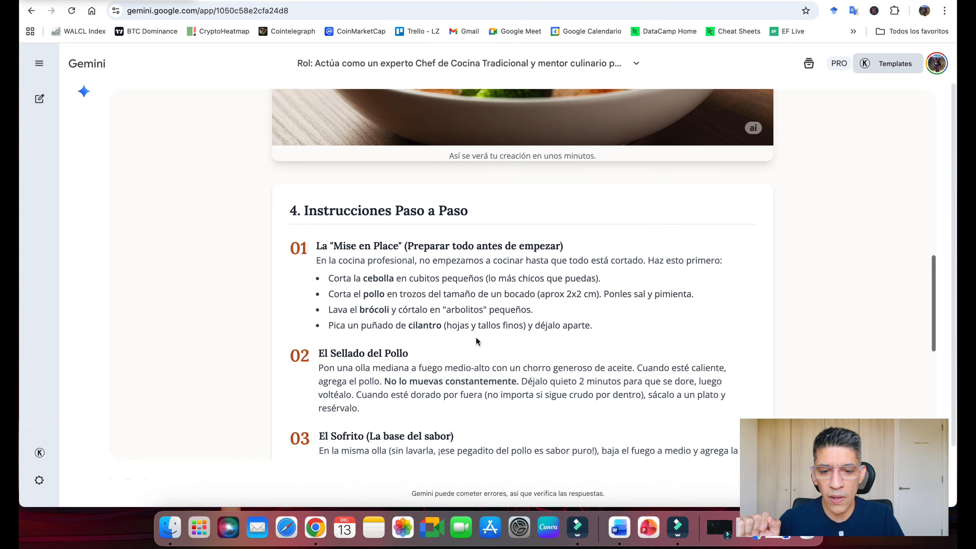
pyautogui.scroll(-3, 475, 337)
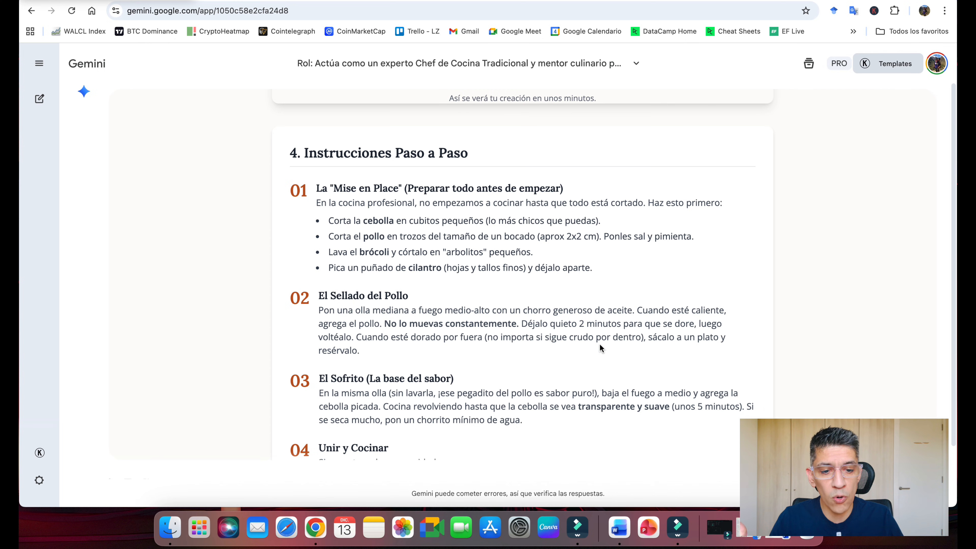
pyautogui.moveTo(647, 338); pyautogui.dragTo(486, 338)
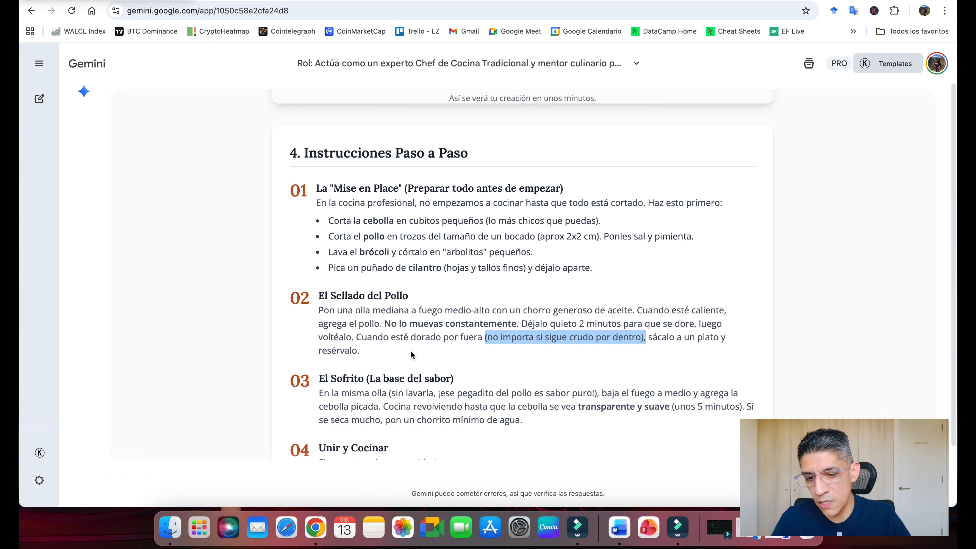
pyautogui.scroll(-3, 410, 350)
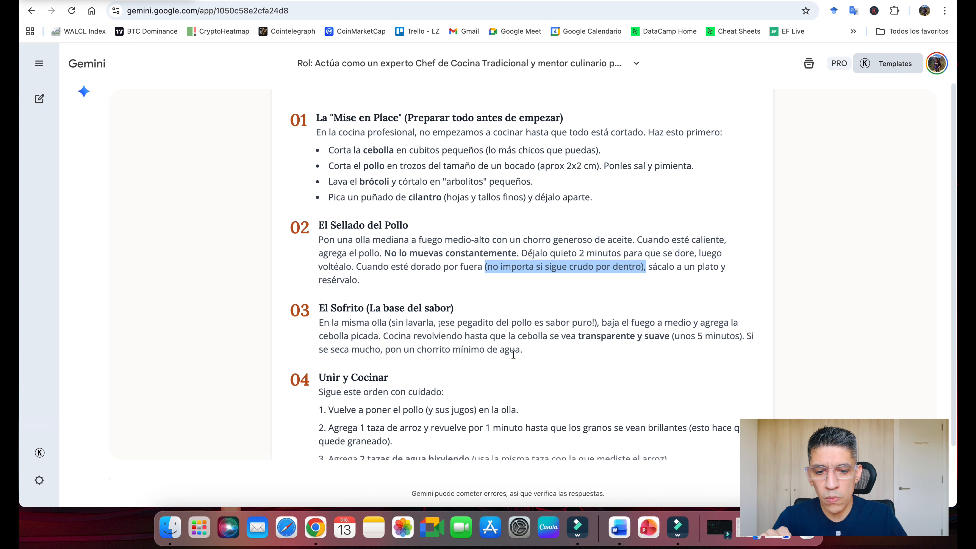
pyautogui.scroll(-3, 499, 355)
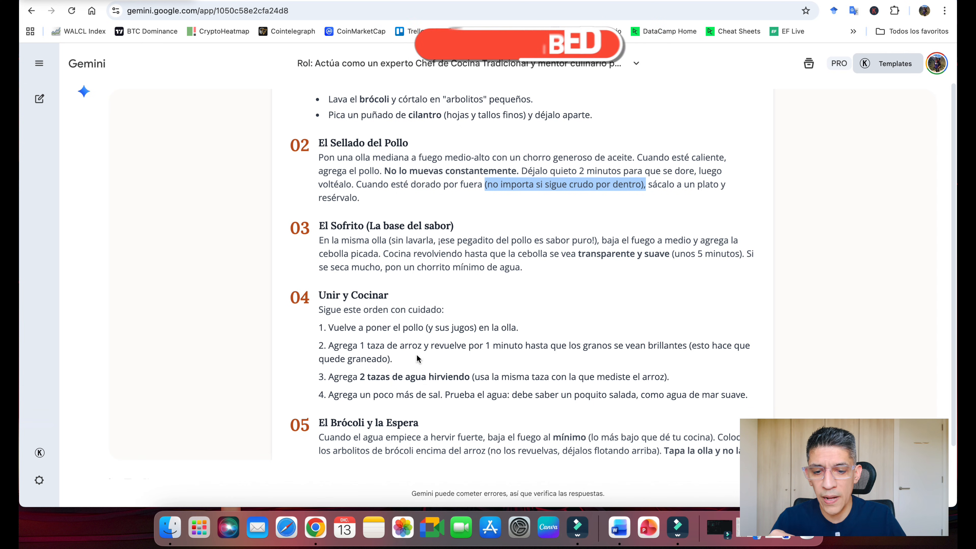
pyautogui.scroll(-1, 412, 358)
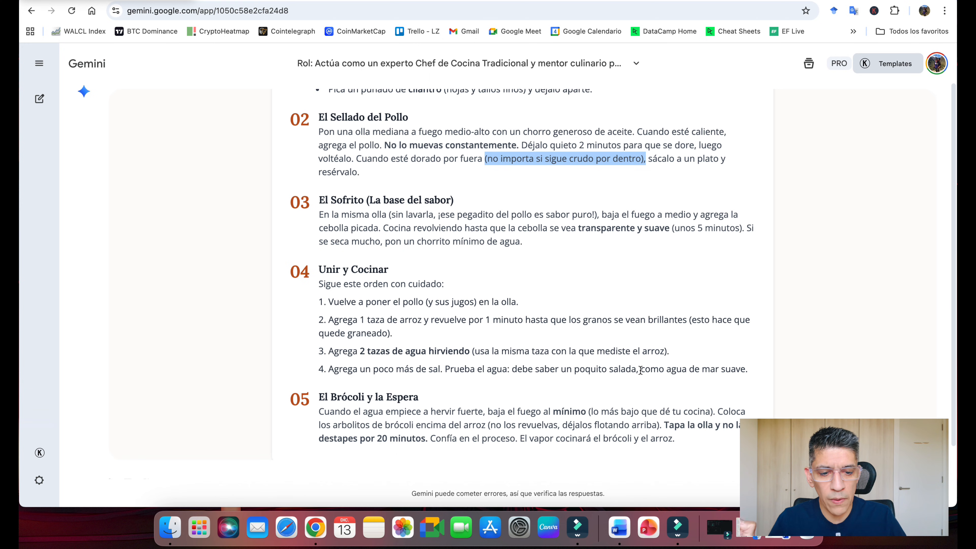
pyautogui.scroll(-3, 687, 369)
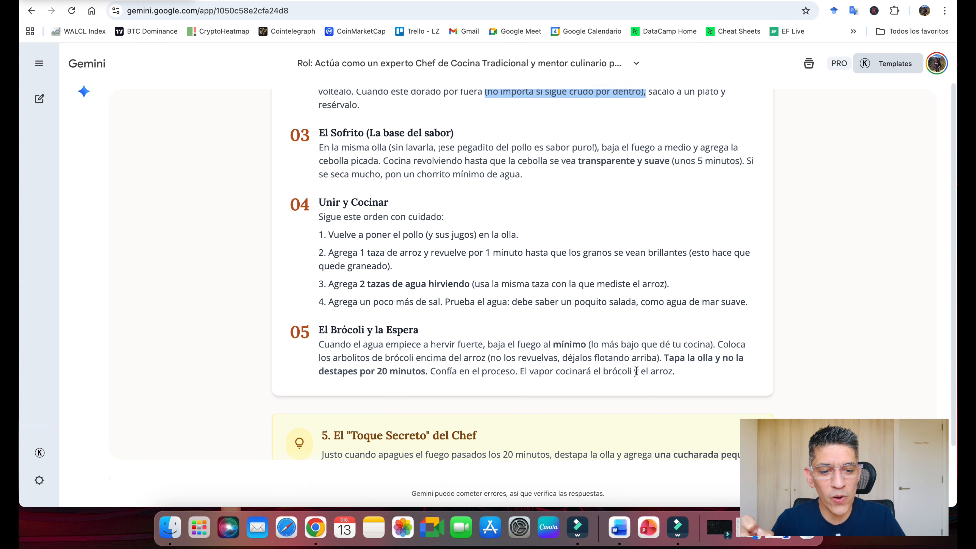
pyautogui.scroll(-3, 636, 371)
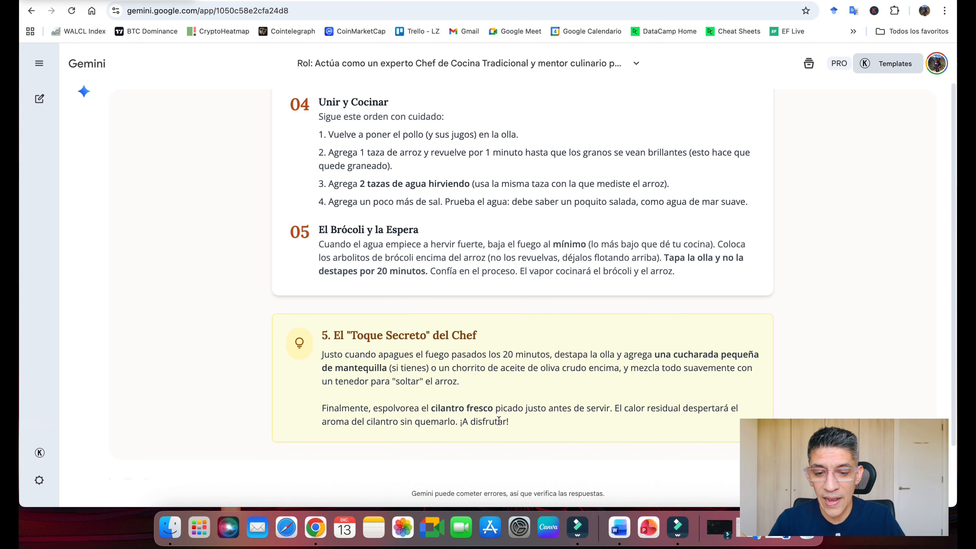
# - Look again at the finished dish image and the beginning of the rice recipe page
pyautogui.scroll(10, 548, 403)
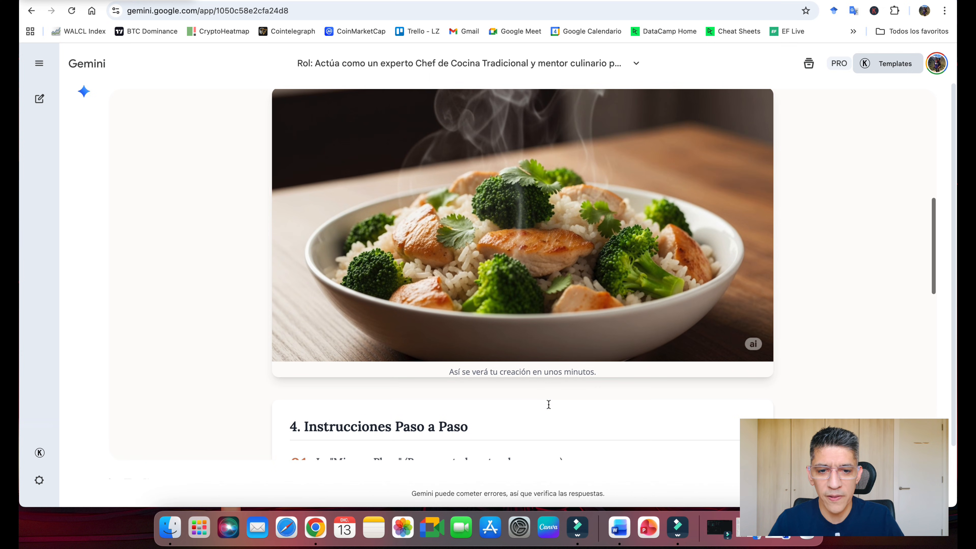
pyautogui.scroll(2, 549, 403)
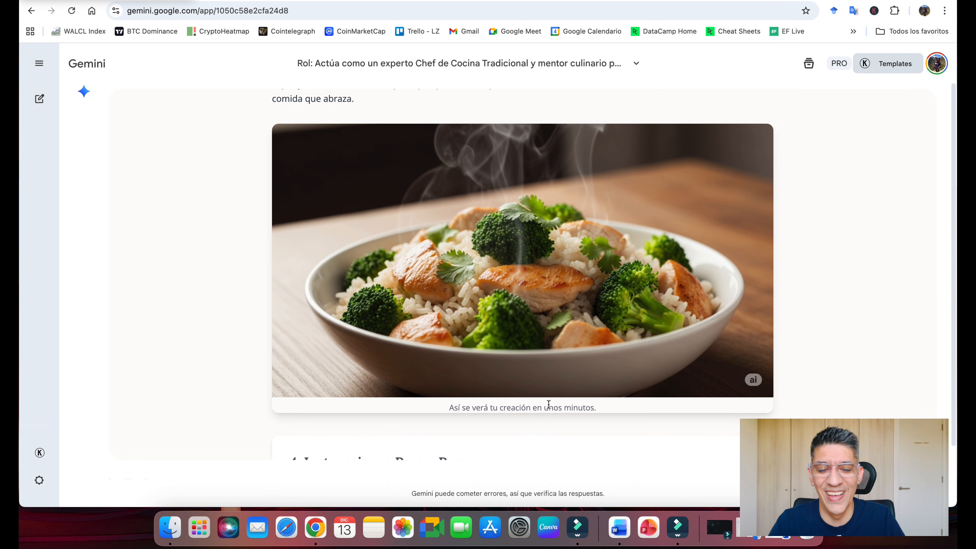
pyautogui.scroll(10, 549, 399)
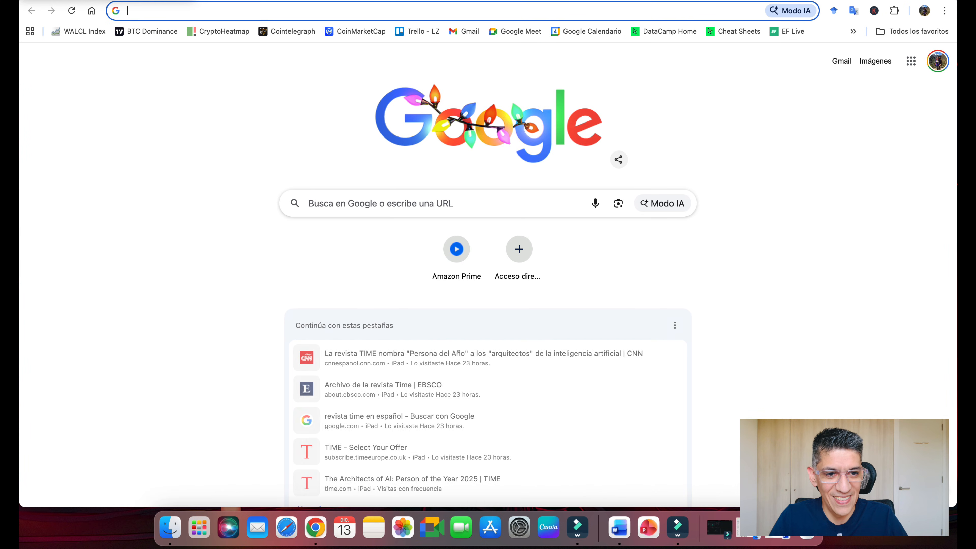
# - Open a new Gemini chat from the Google folder in the IA bookmarks and attach the photo IMG_8356.jpeg from fotos_comida
pyautogui.click(853, 31)
pyautogui.moveTo(797, 180)
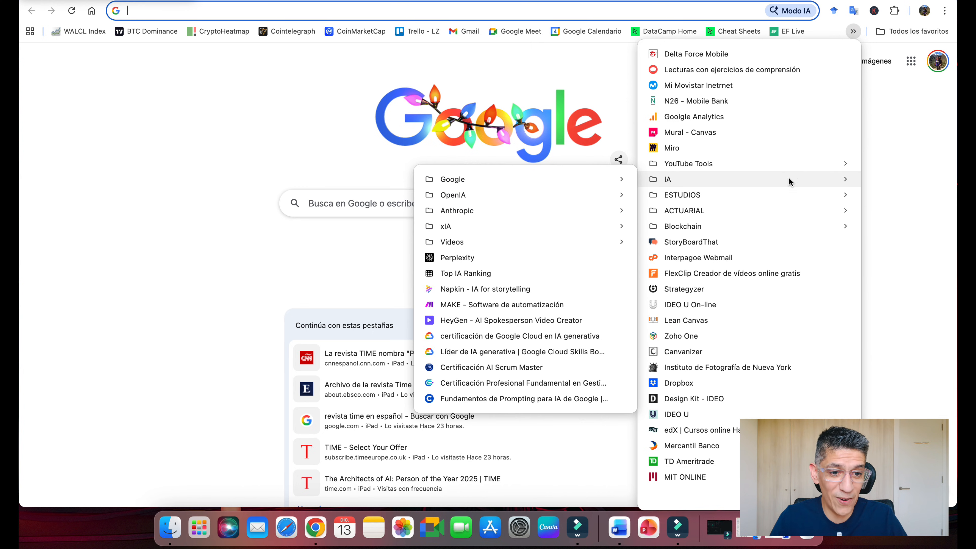
pyautogui.moveTo(547, 179)
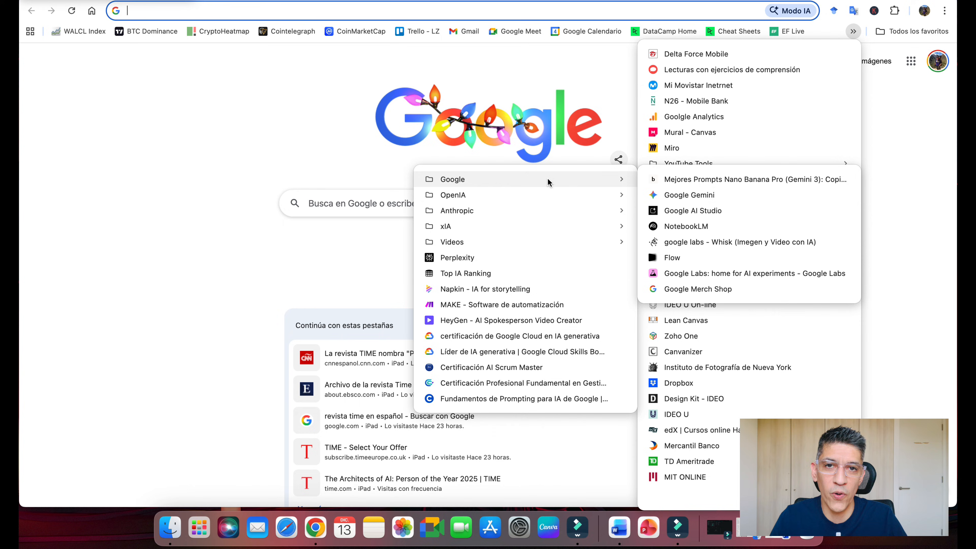
pyautogui.click(679, 194)
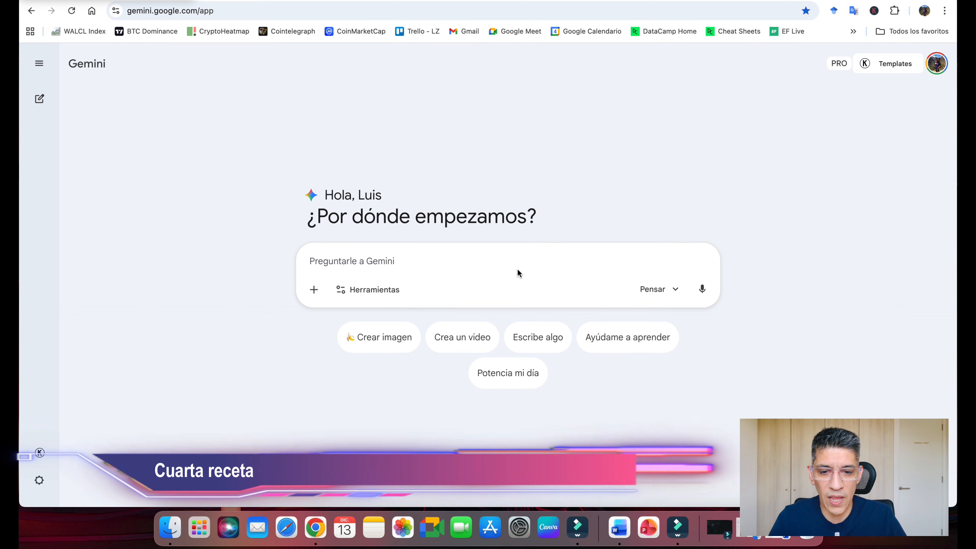
pyautogui.click(313, 289)
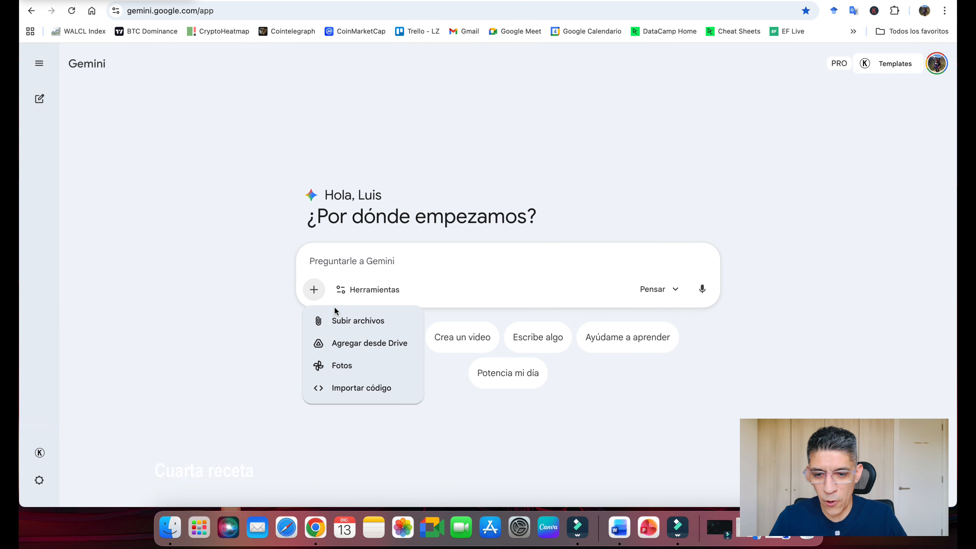
pyautogui.click(350, 320)
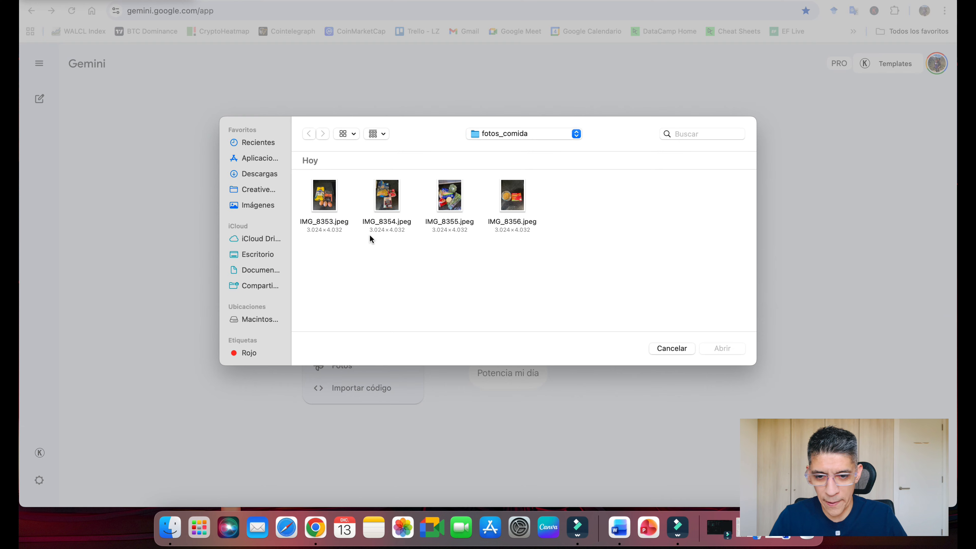
pyautogui.click(508, 199)
pyautogui.click(721, 348)
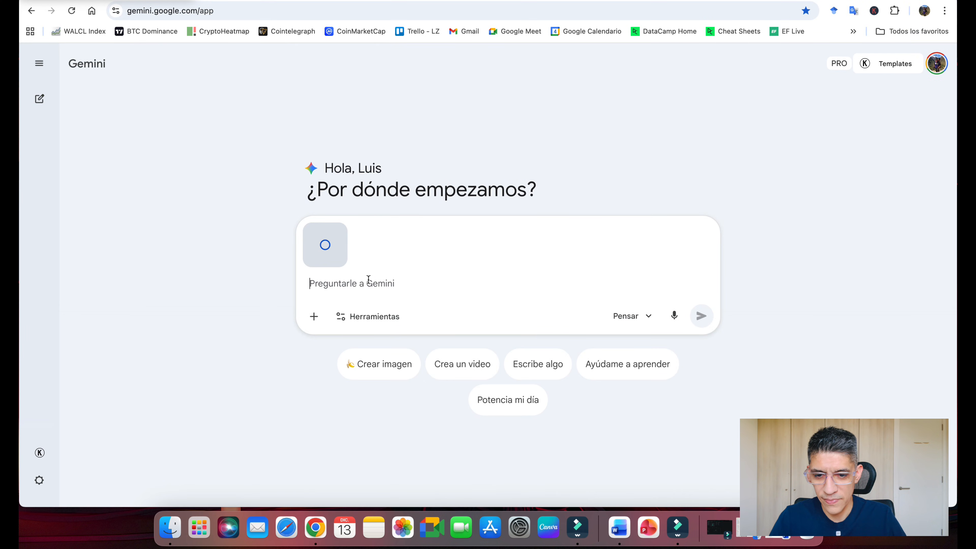
# - Paste the copied chef prompt without its formatting beside the photo, enable Vista dinámica, and send the request
pyautogui.rightClick(357, 284)
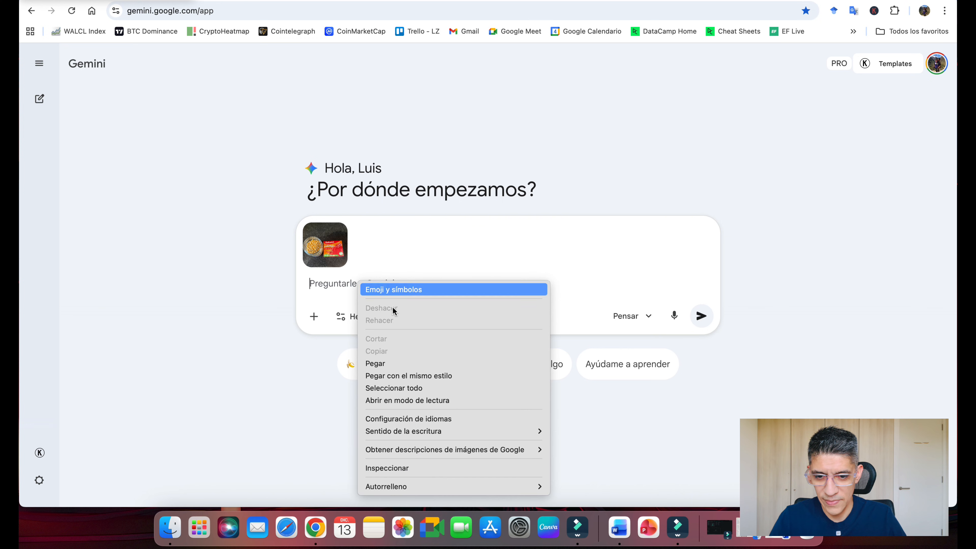
pyautogui.click(426, 374)
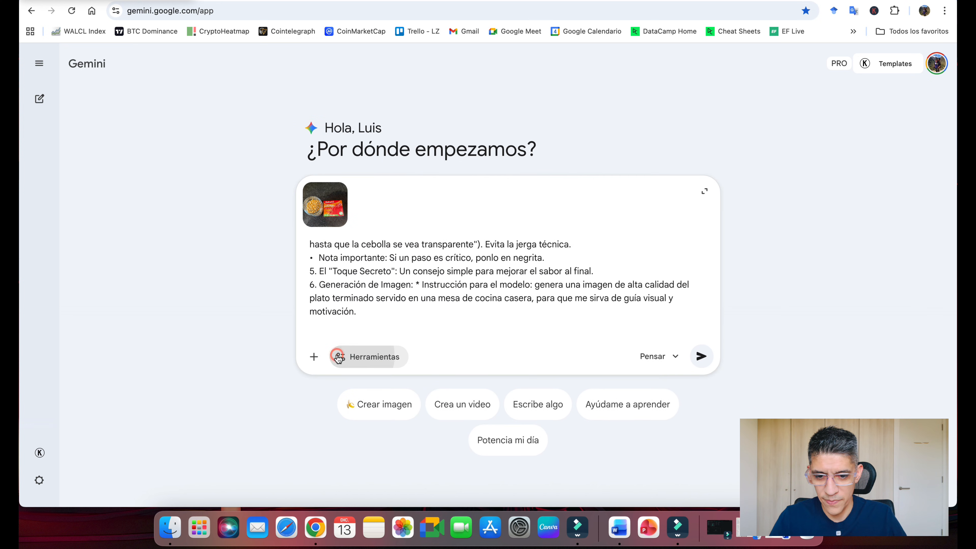
pyautogui.click(370, 356)
pyautogui.click(391, 496)
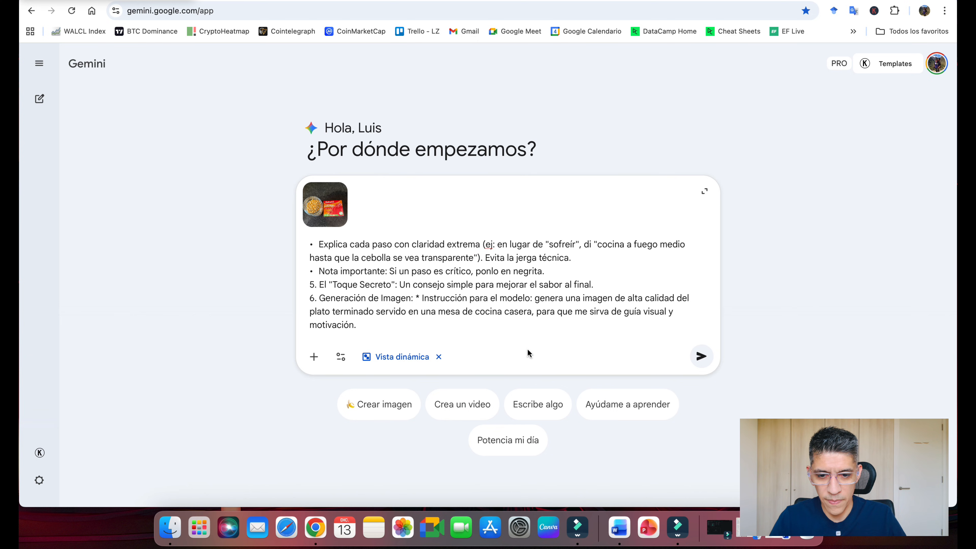
pyautogui.click(700, 355)
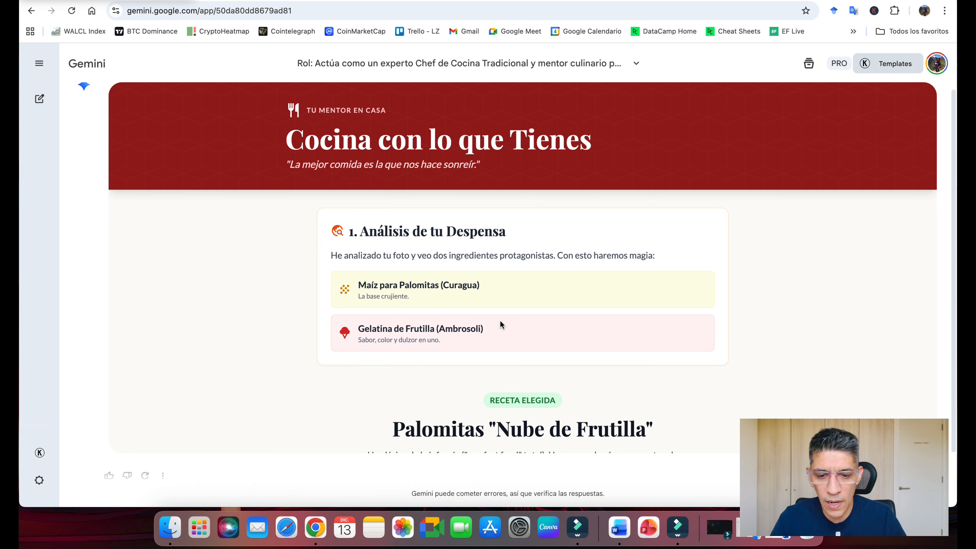
# - Review the popcorn recipe's pantry analysis, its description with time, servings and level, and the "Lista de Verificación"
pyautogui.scroll(-4, 500, 325)
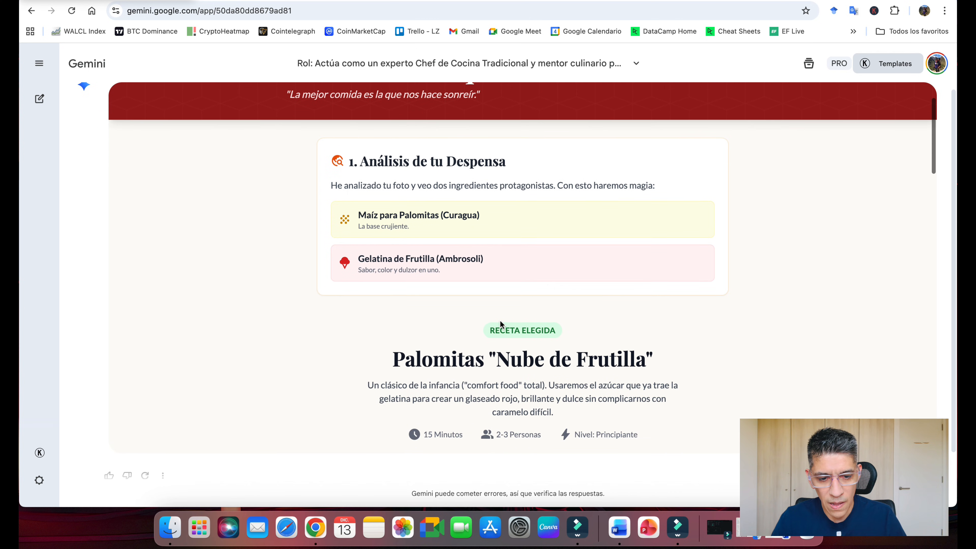
pyautogui.scroll(-4, 500, 325)
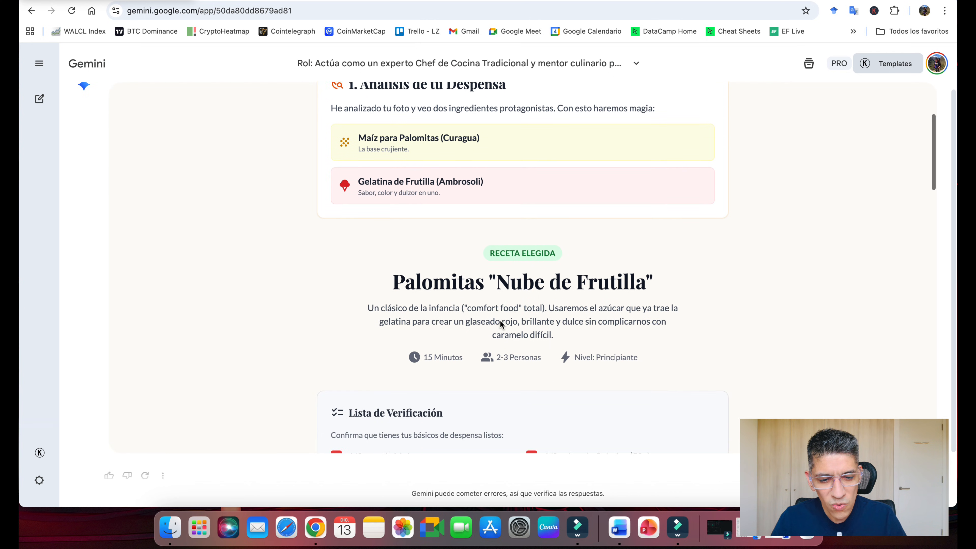
pyautogui.scroll(-1, 500, 324)
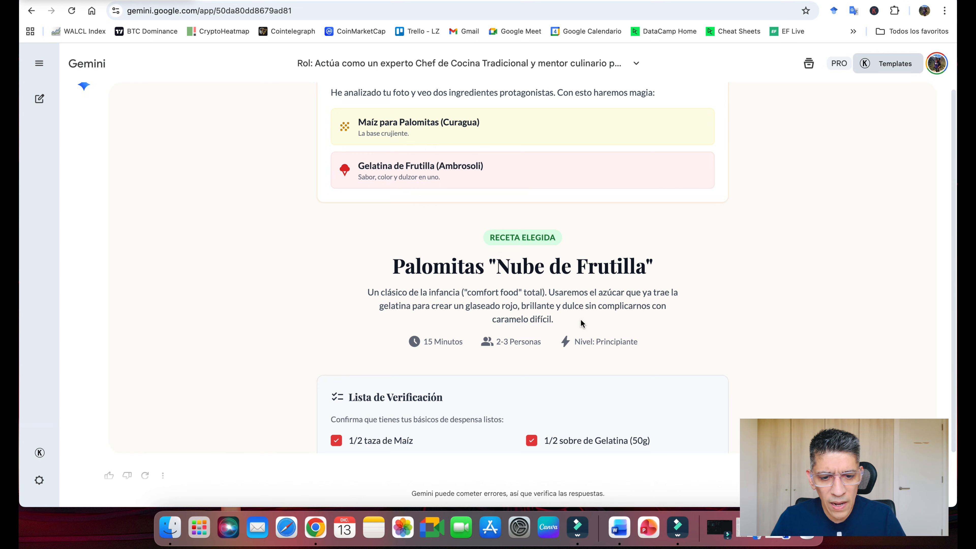
pyautogui.scroll(-2, 570, 320)
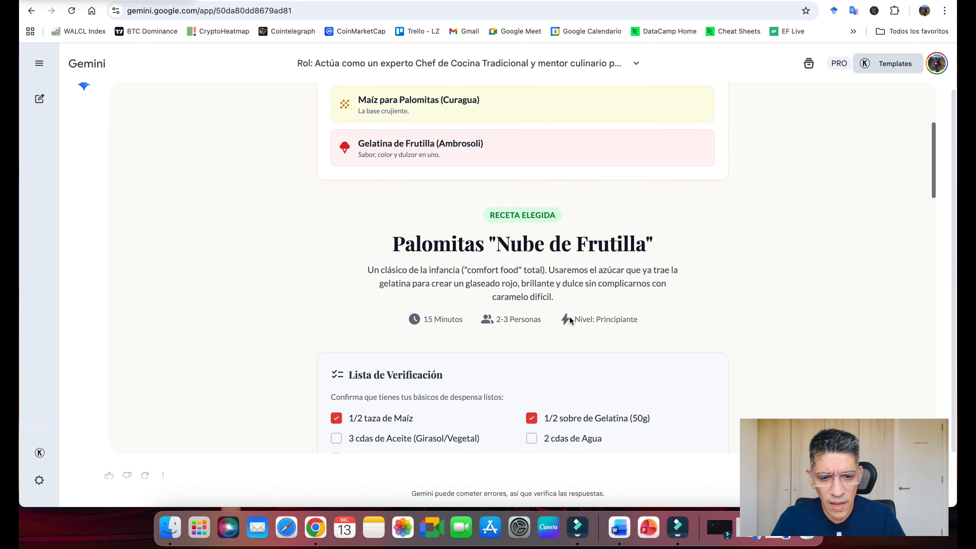
pyautogui.scroll(-4, 569, 316)
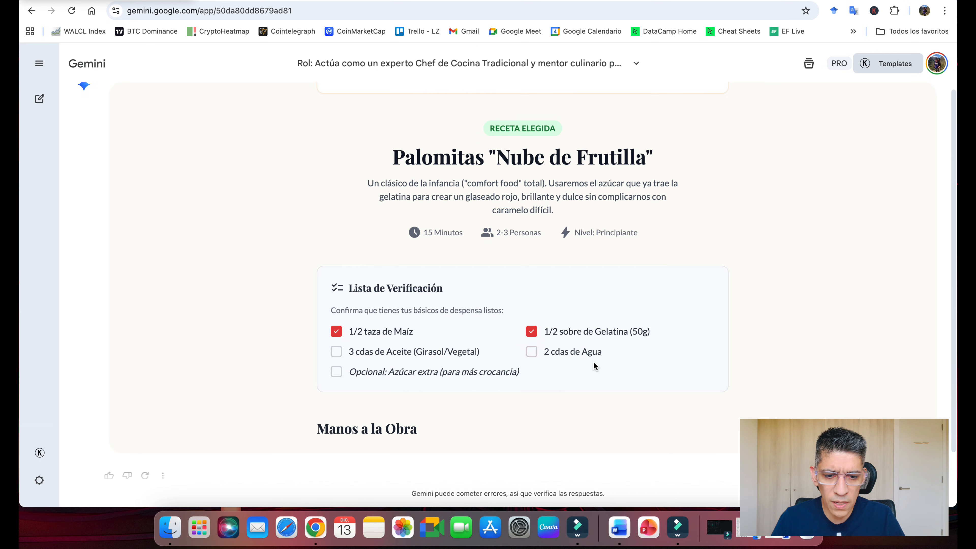
# - Read the popcorn recipe's "Preparar la Base" step under "Manos a la Obra", briefly highlighting its "¿Por qué?" note
pyautogui.scroll(-4, 593, 363)
pyautogui.scroll(-1, 593, 361)
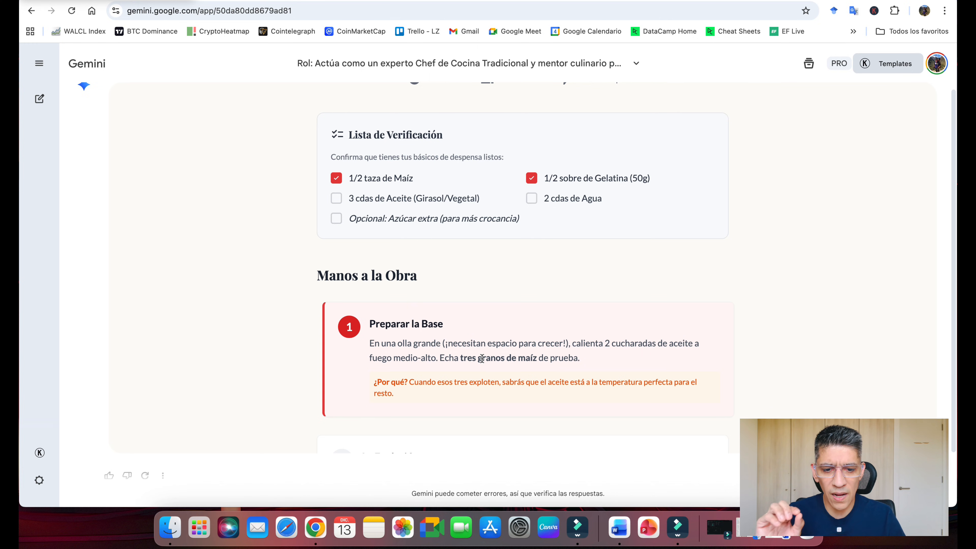
pyautogui.scroll(-2, 481, 358)
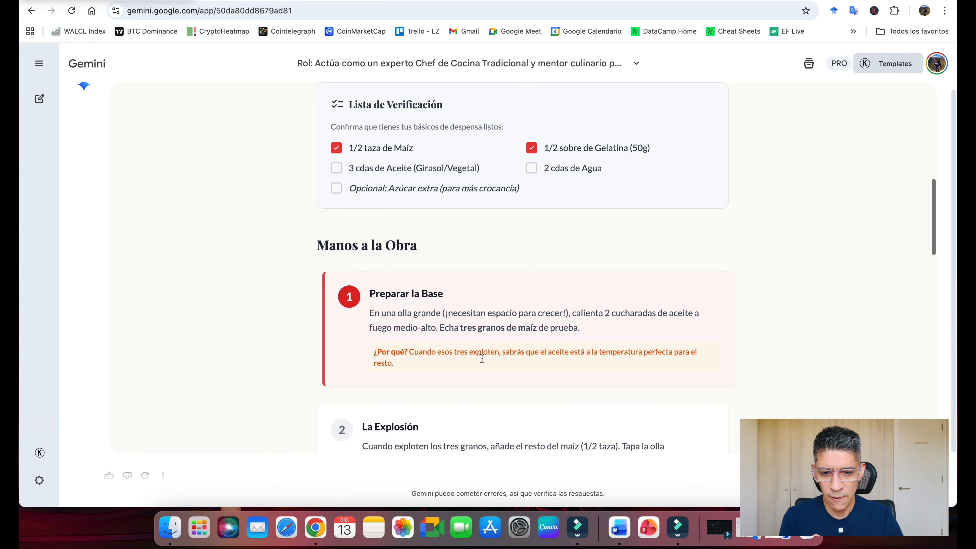
pyautogui.moveTo(400, 365); pyautogui.dragTo(375, 351)
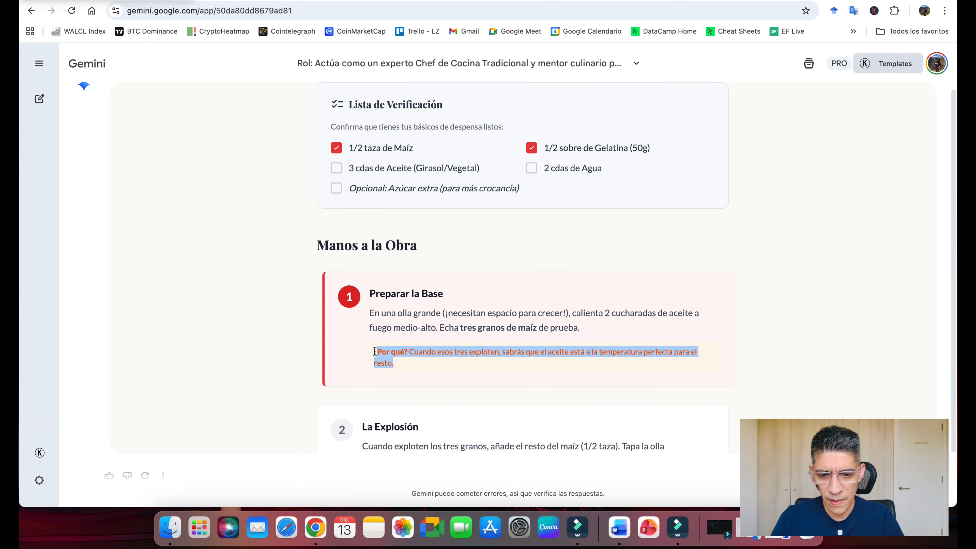
pyautogui.click(414, 360)
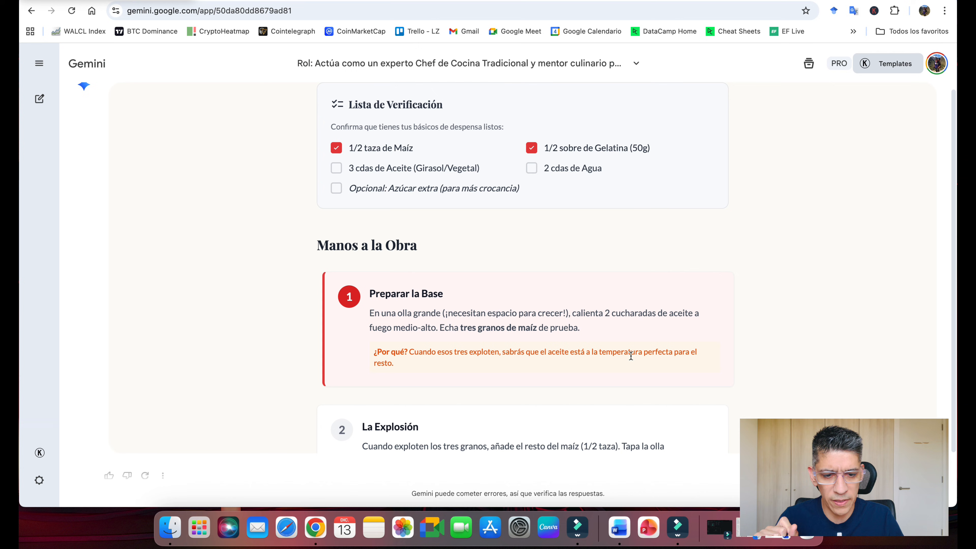
# - Review the "La Explosión" step and try to start its "Ayuda de Tiempo" timer
pyautogui.scroll(-3, 627, 369)
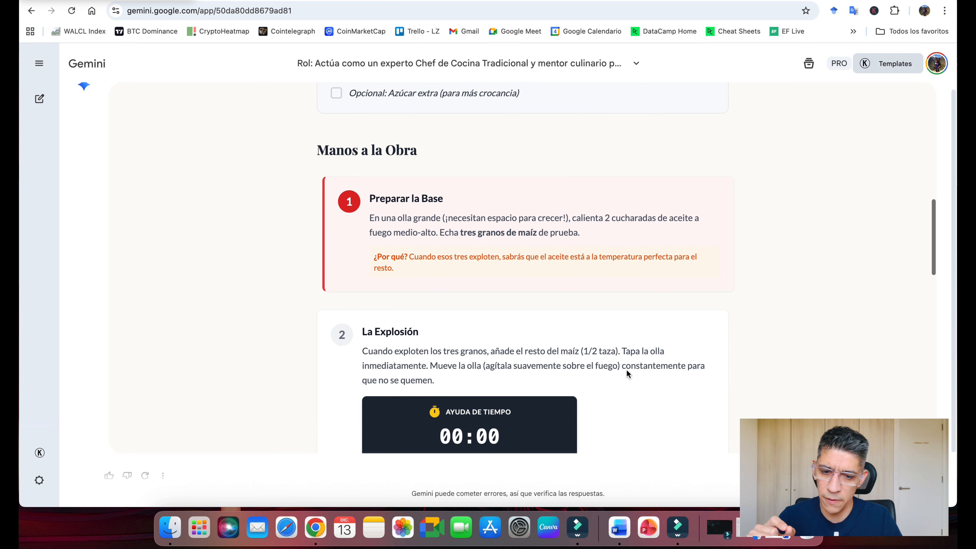
pyautogui.scroll(-4, 627, 371)
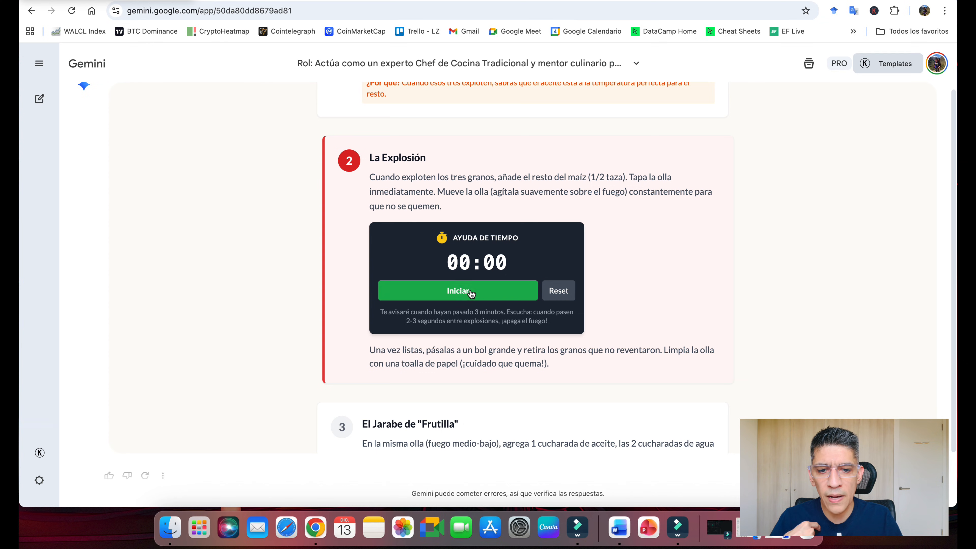
pyautogui.click(462, 290)
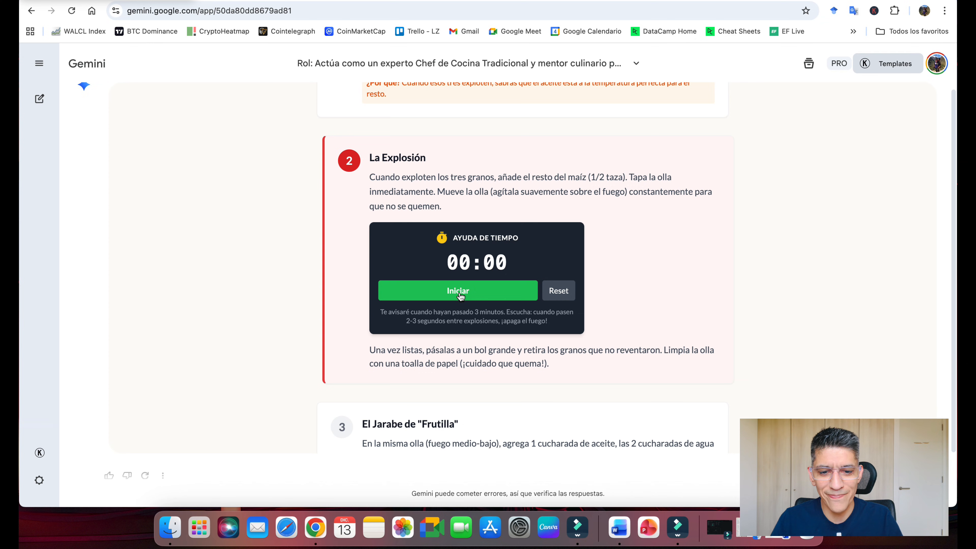
# - Read the "El Jarabe de Frutilla" step, highlighting its "¡Cuidado!" warning, and the "Mezcla Final" step
pyautogui.scroll(-2, 442, 307)
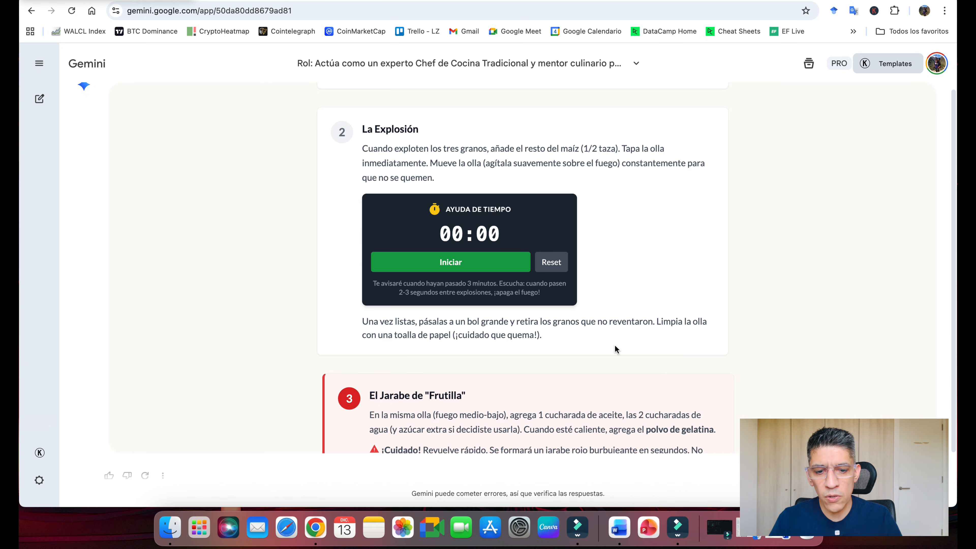
pyautogui.scroll(-5, 626, 338)
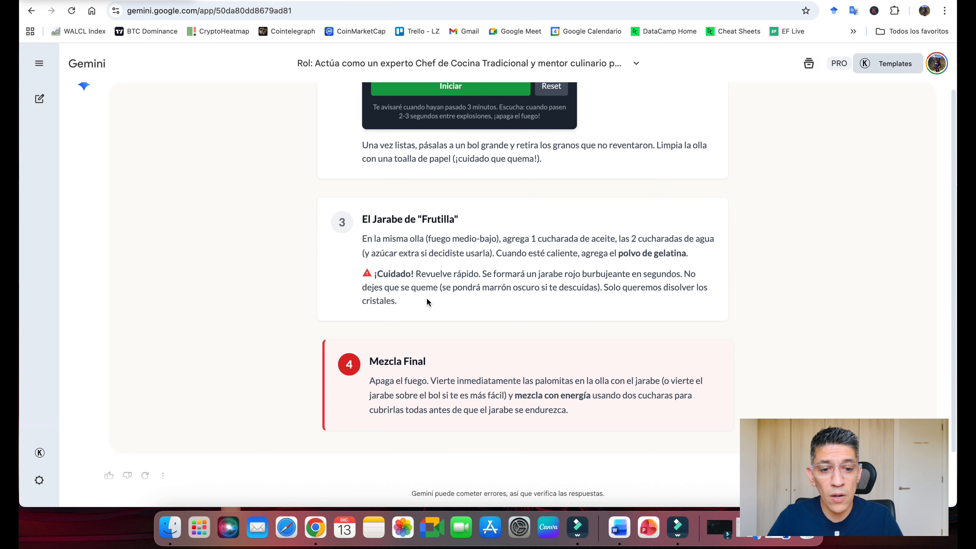
pyautogui.moveTo(411, 301); pyautogui.dragTo(348, 277)
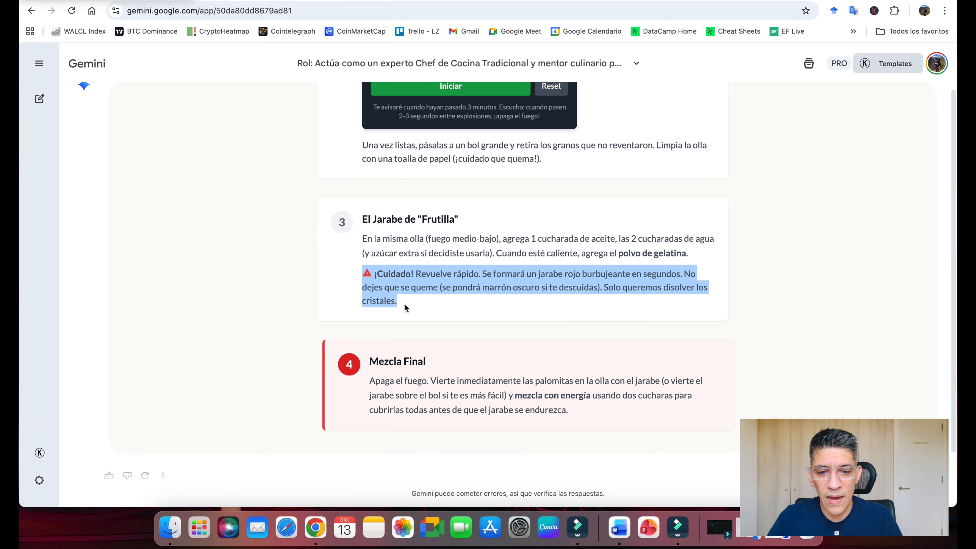
pyautogui.scroll(-3, 558, 285)
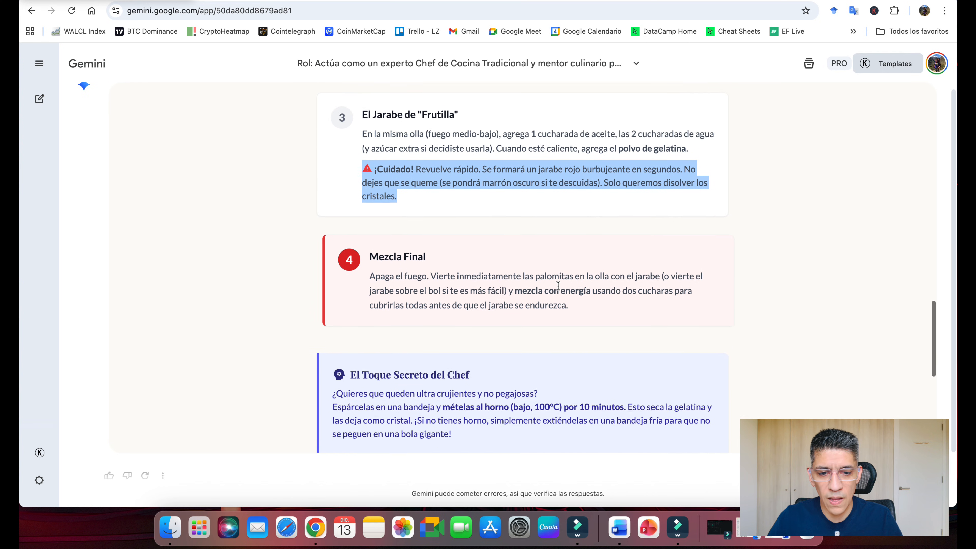
pyautogui.scroll(-2, 558, 285)
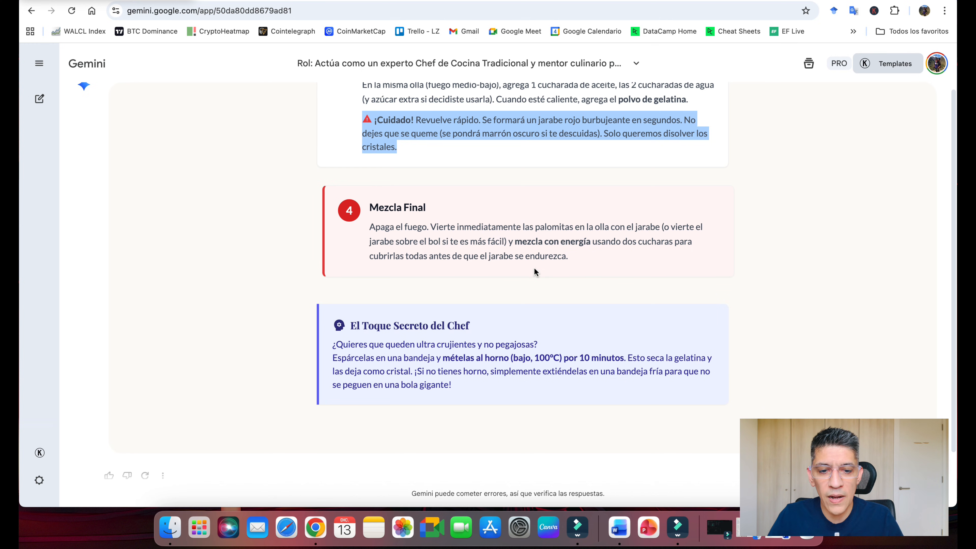
# - Examine the "El Toque Secreto del Chef" tip and the finished popcorn image under "Tu Meta Visual"
pyautogui.scroll(-2, 533, 271)
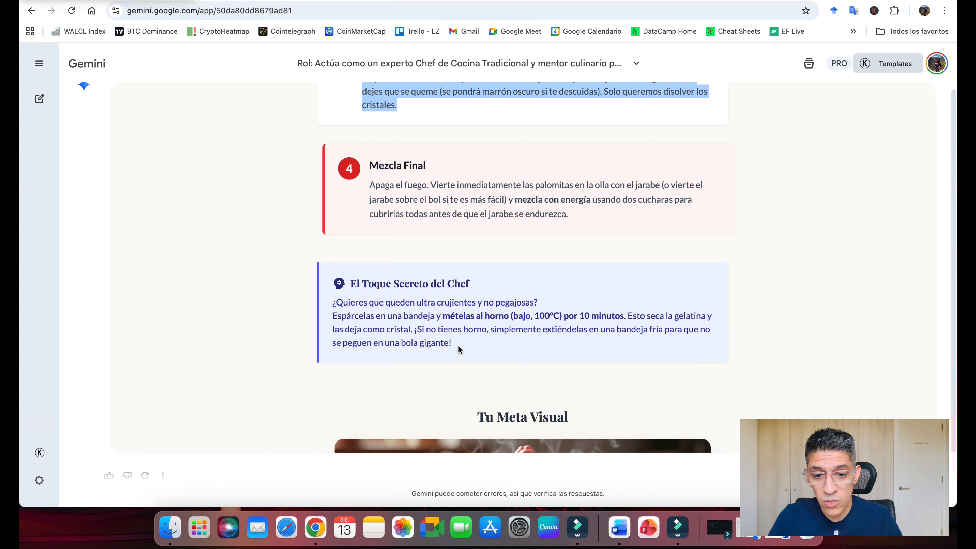
pyautogui.scroll(-2, 457, 345)
pyautogui.scroll(-5, 457, 345)
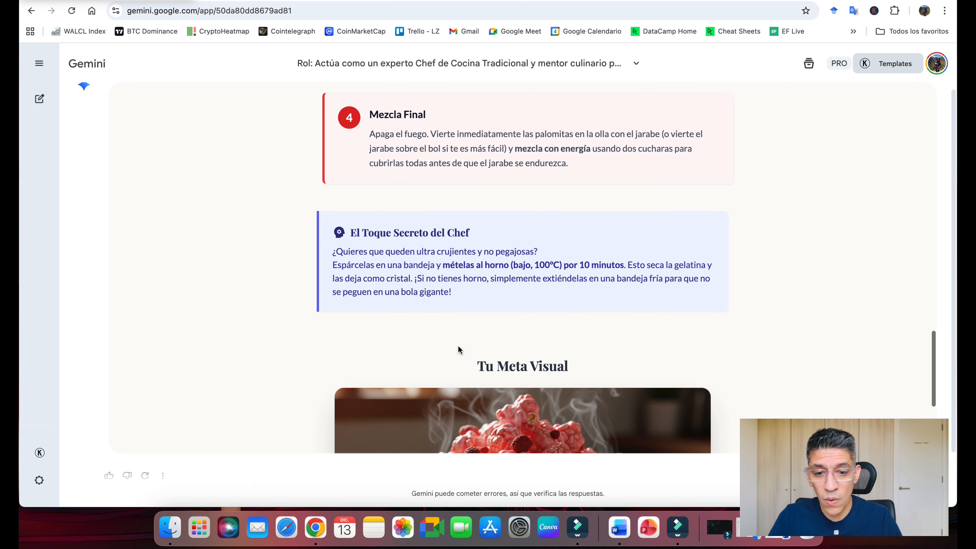
pyautogui.scroll(-2, 457, 345)
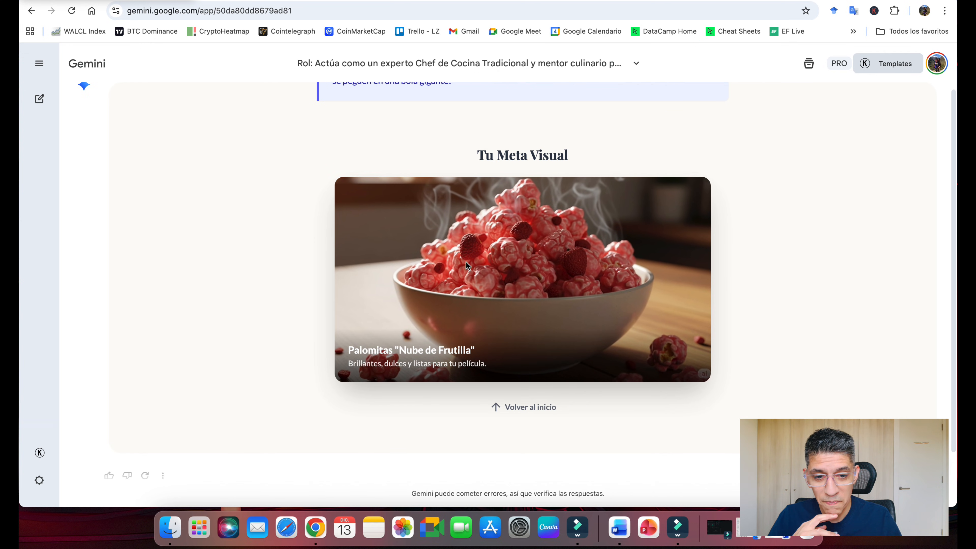
pyautogui.scroll(-1, 514, 293)
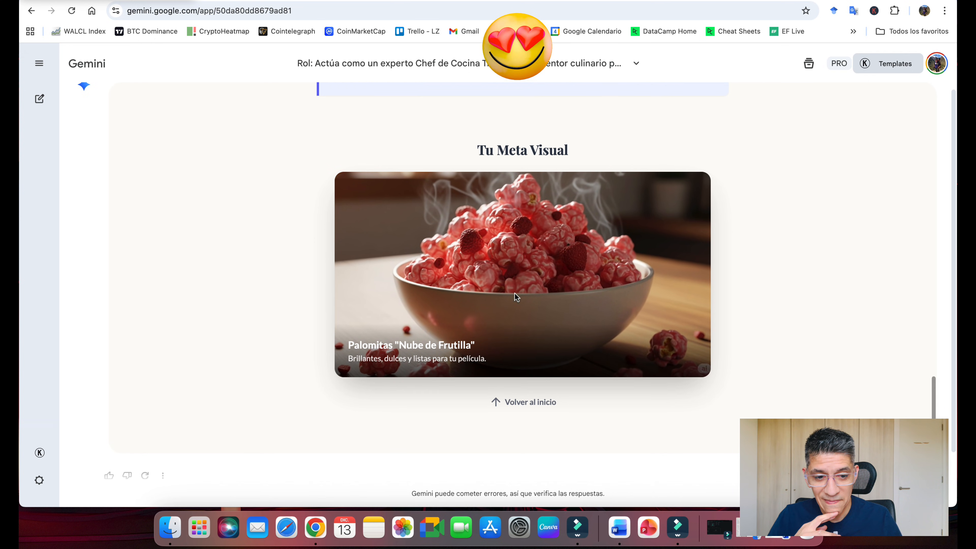
pyautogui.scroll(1, 514, 293)
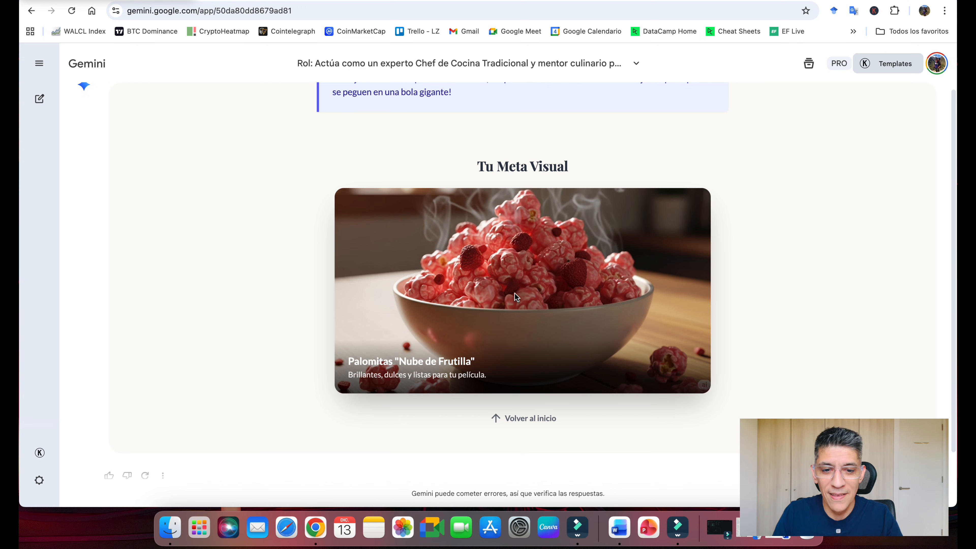
# - Look back through the popcorn recipe from the chef's tip up to the "Lista de Verificación"
pyautogui.scroll(4, 535, 279)
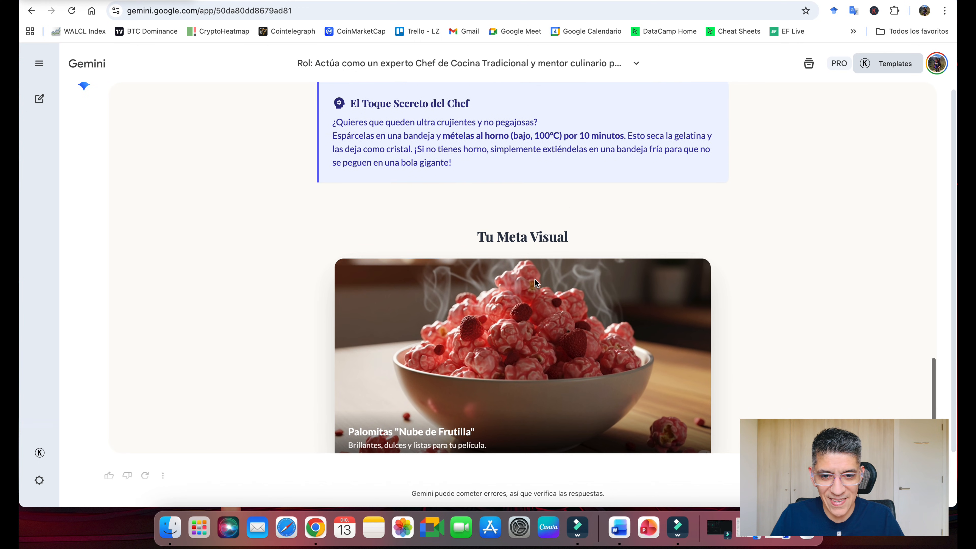
pyautogui.scroll(1, 534, 281)
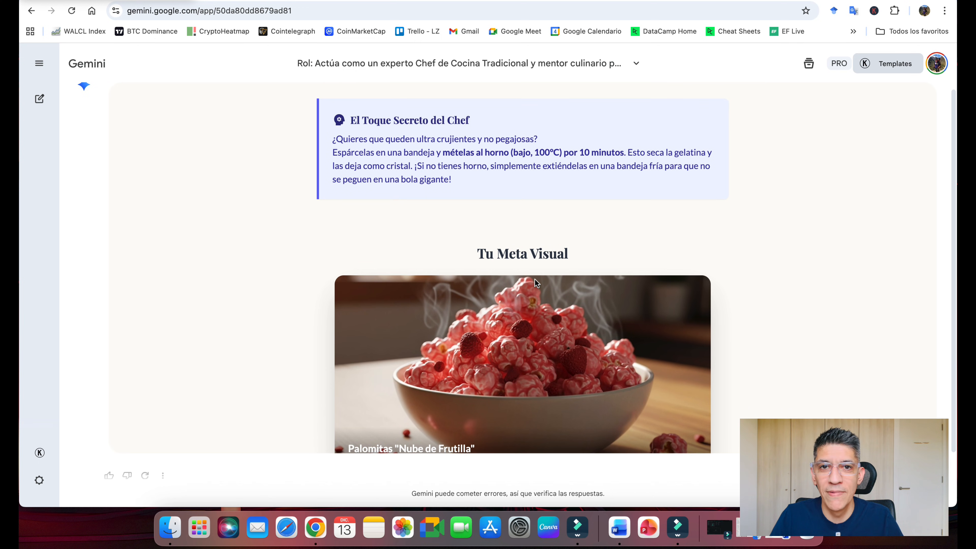
pyautogui.scroll(20, 535, 282)
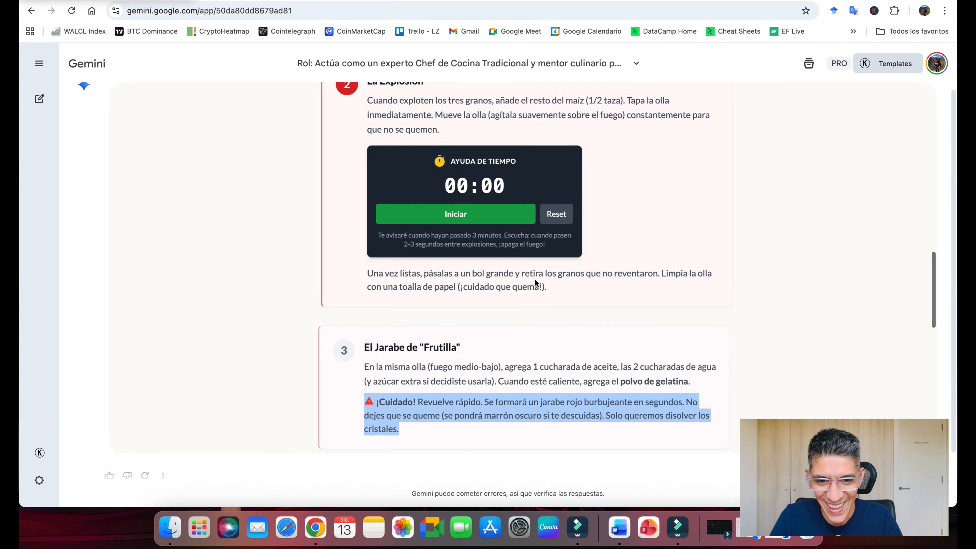
pyautogui.scroll(17, 534, 279)
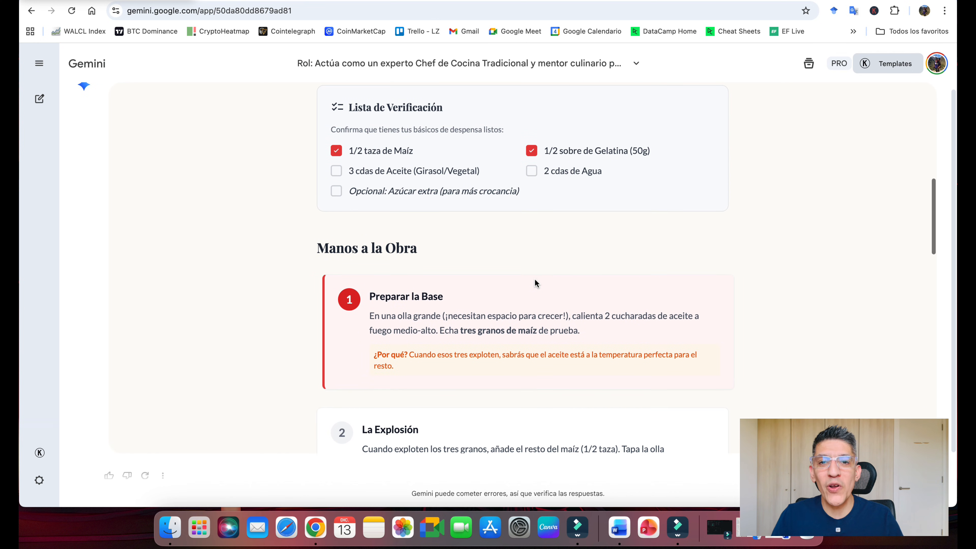